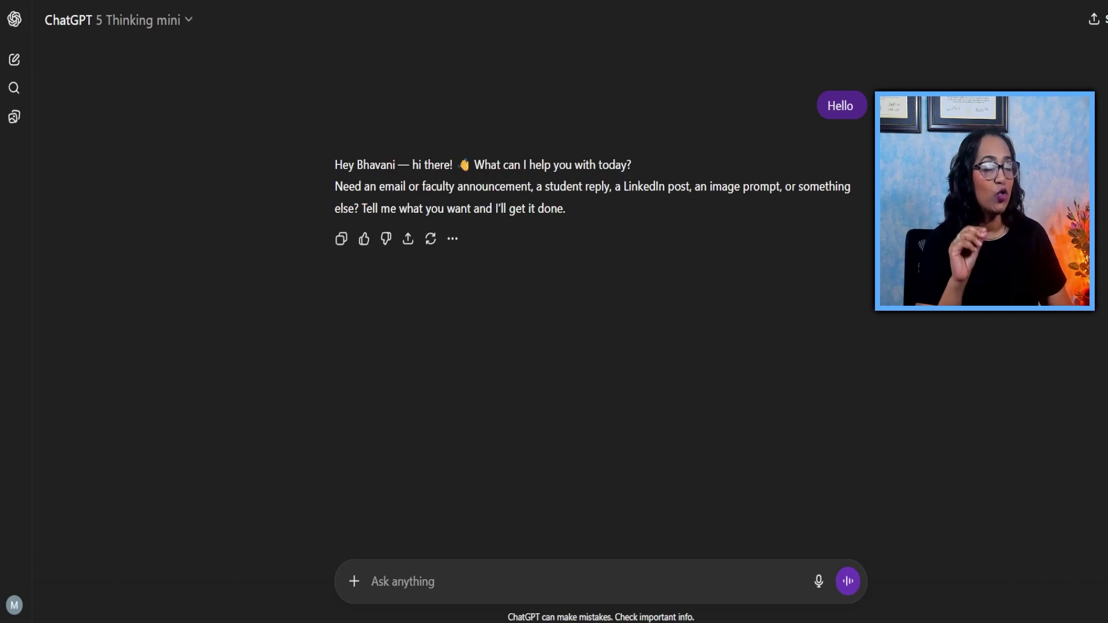
Open the More actions menu on the reply to the Hello greeting
left_click(452, 239)
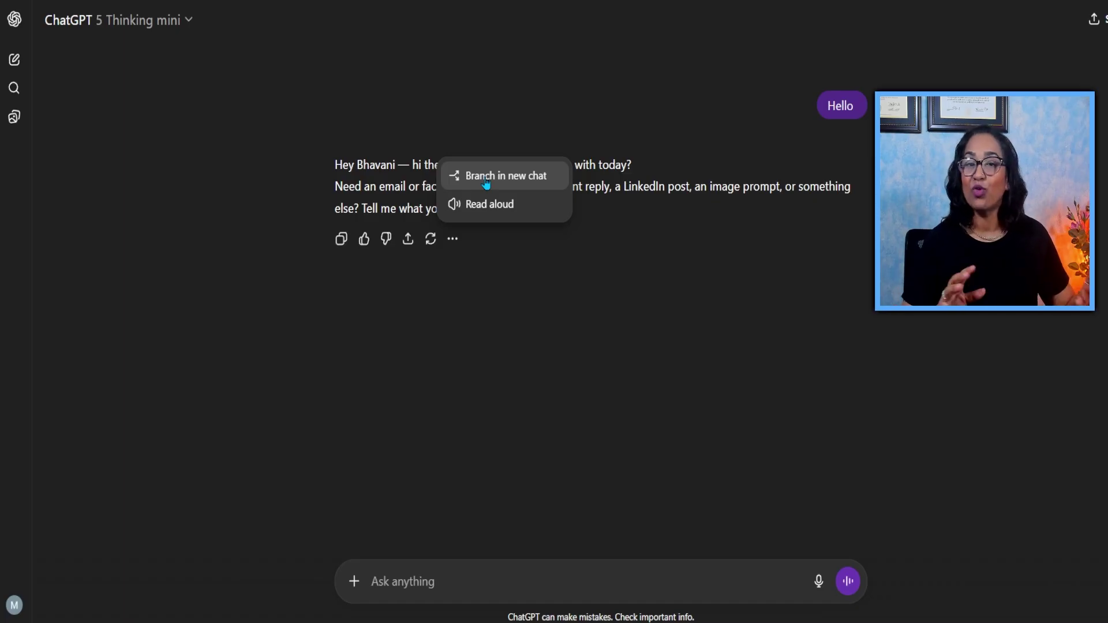
In a new chat, send a prompt for a research-paper outline on social media's impacts on mental health and cohesion
left_click(486, 178)
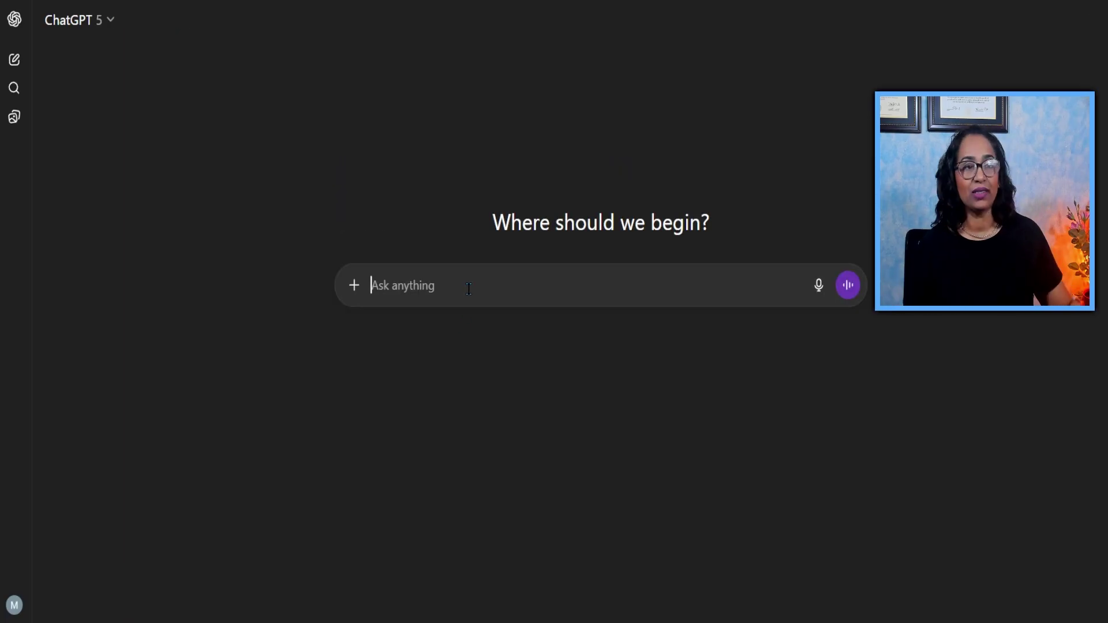
left_click(98, 22)
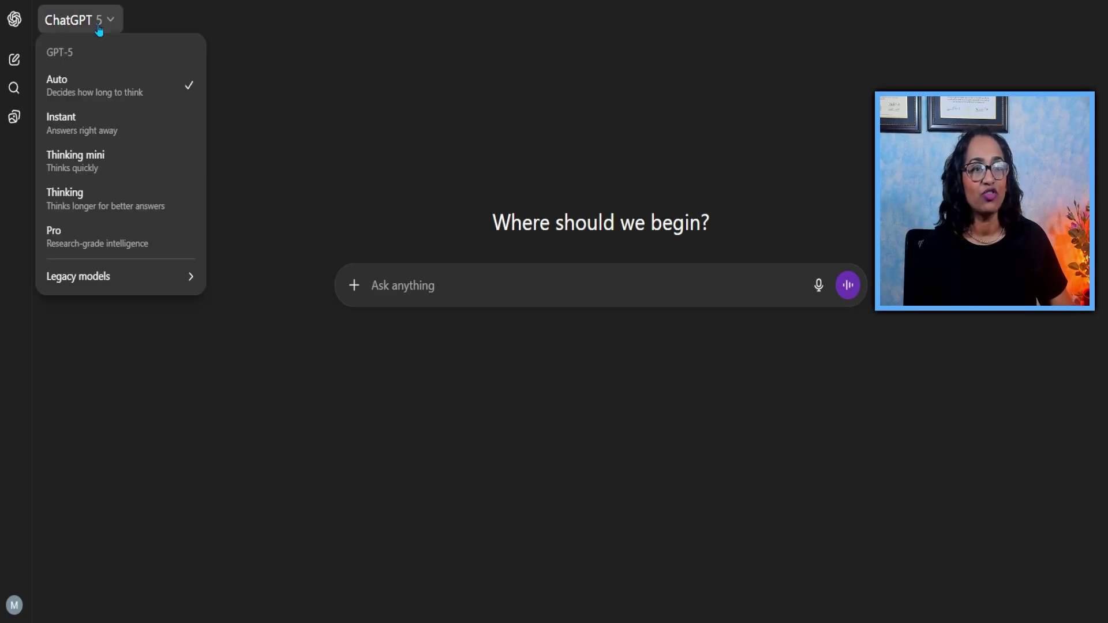
left_click(353, 138)
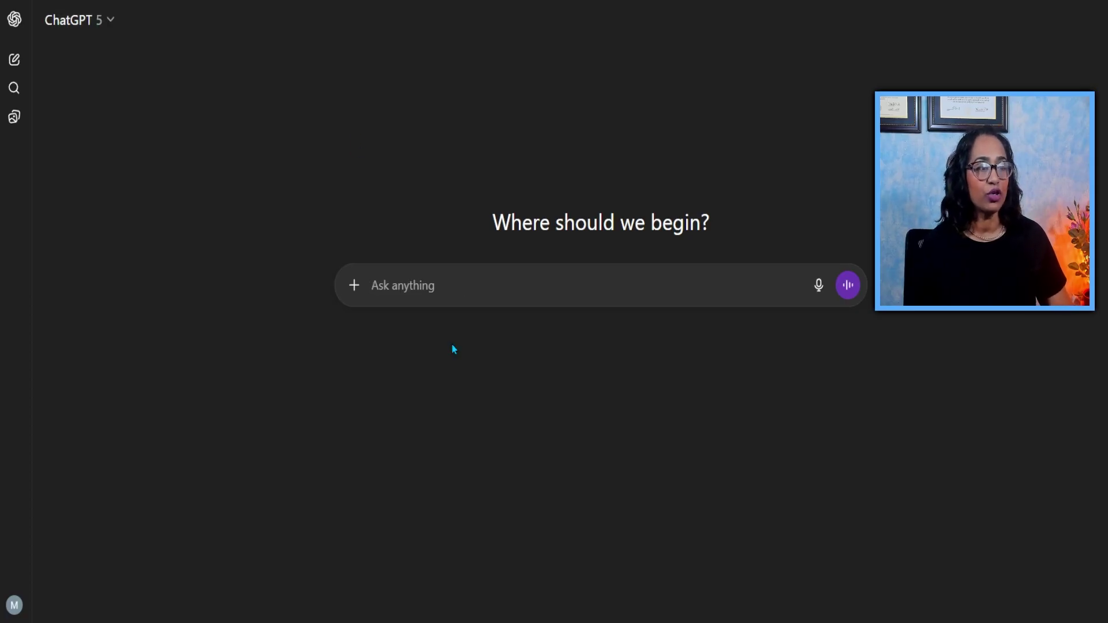
left_click(438, 287)
type("Help me outline a research paper on the societal impacts of social media, focusing on its effects on mental health and social cohesion")
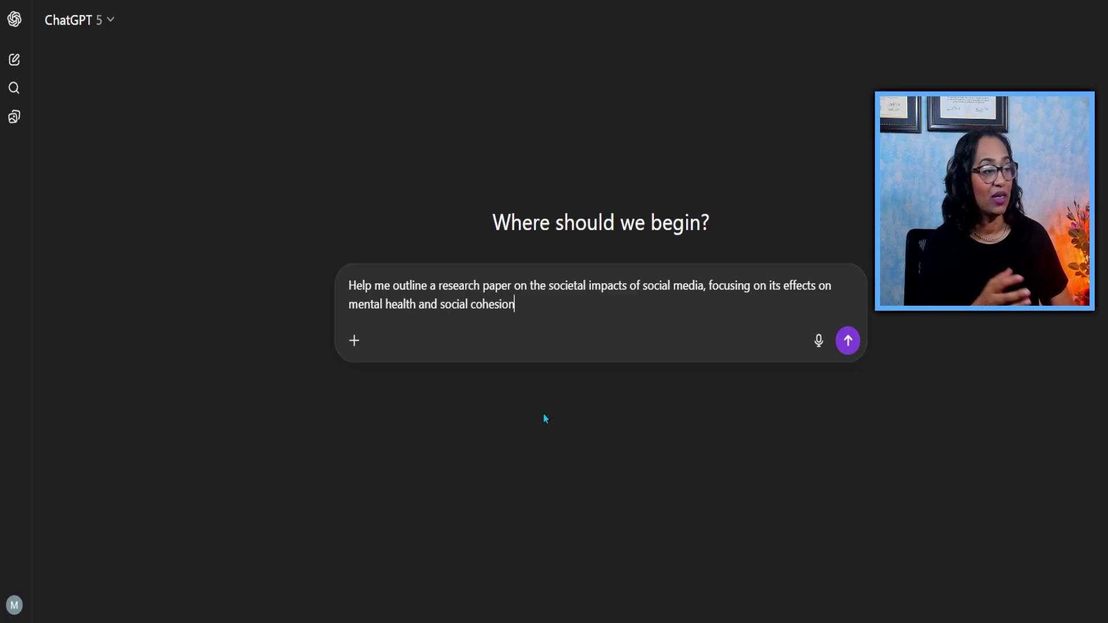
left_click(848, 342)
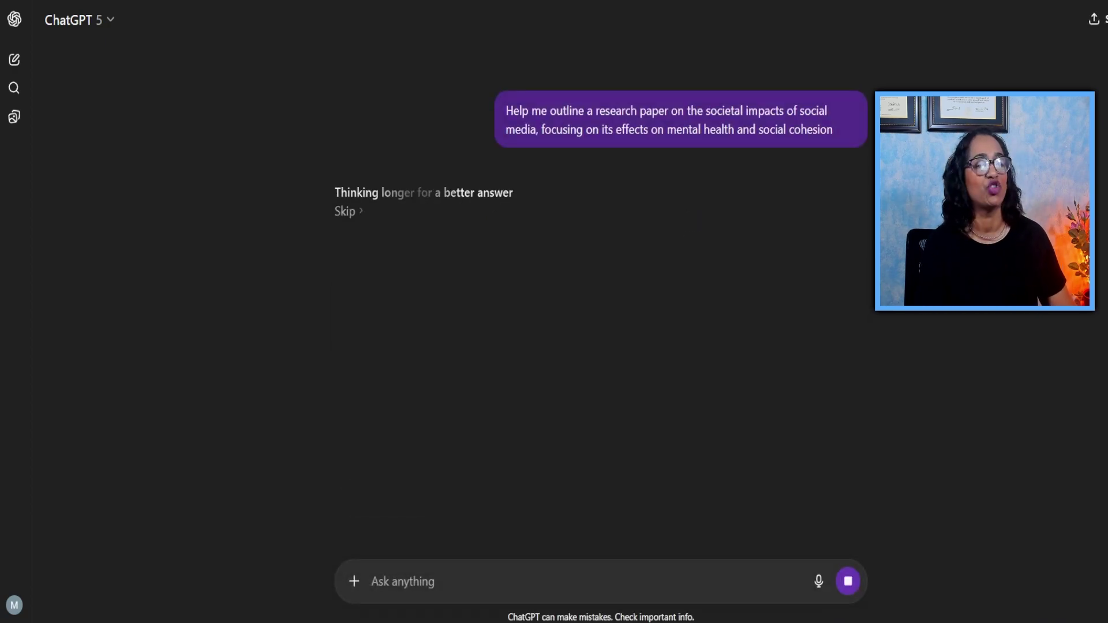
Scroll through the finished 'Beyond the Feed' outline, sample thesis statements and 12-week timeline
scroll(601, 289, "down", 8)
scroll(600, 289, "down", 2)
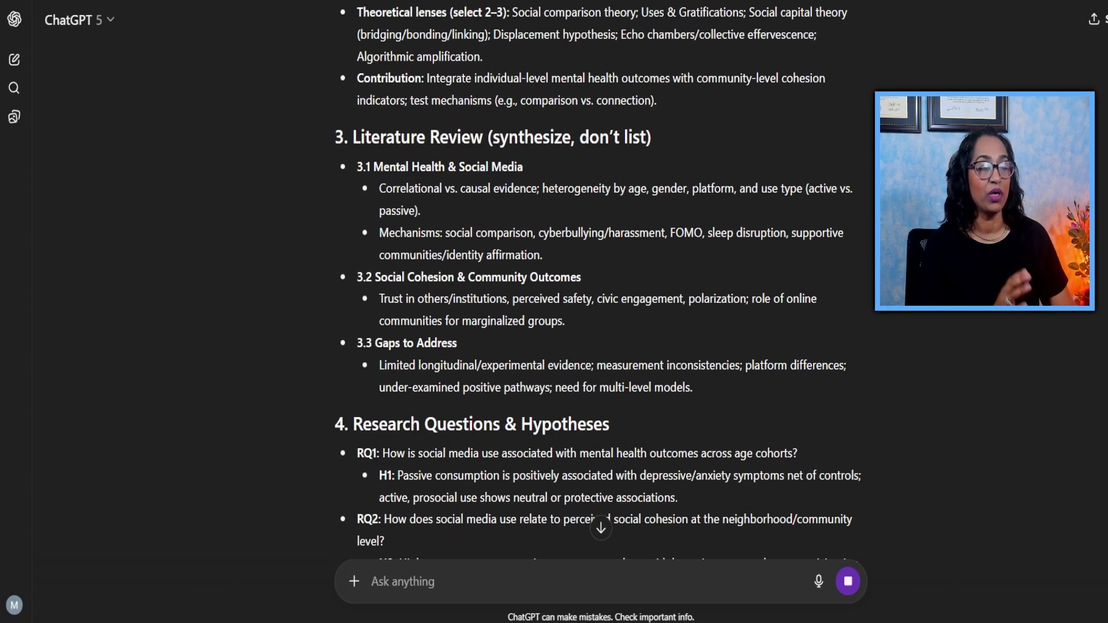
scroll(600, 289, "down", 6)
scroll(600, 288, "up", 5)
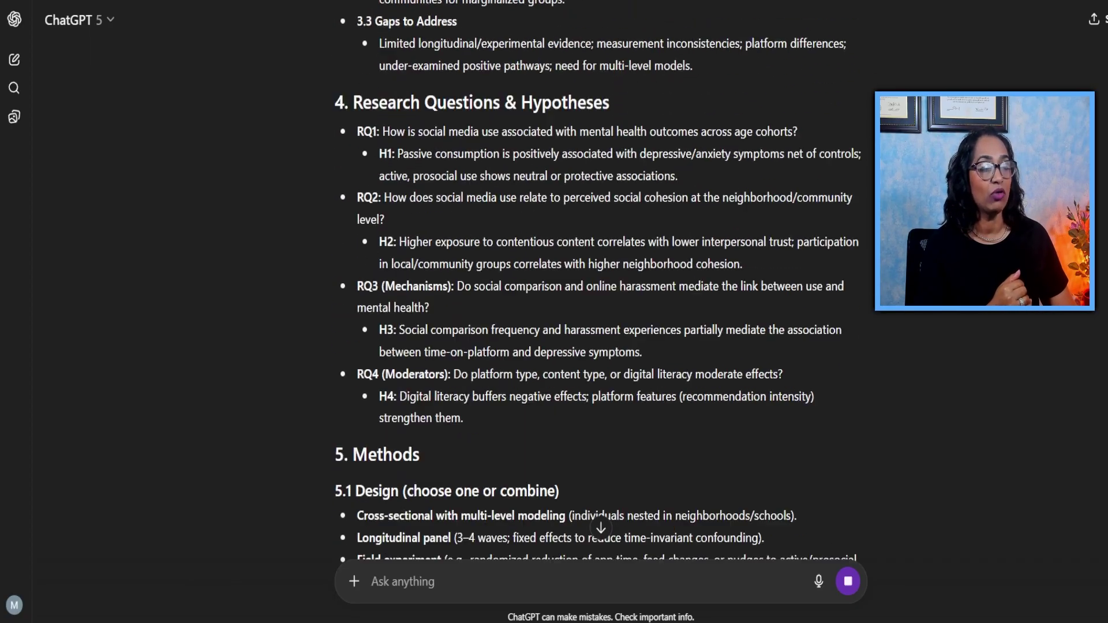
scroll(600, 289, "down", 12)
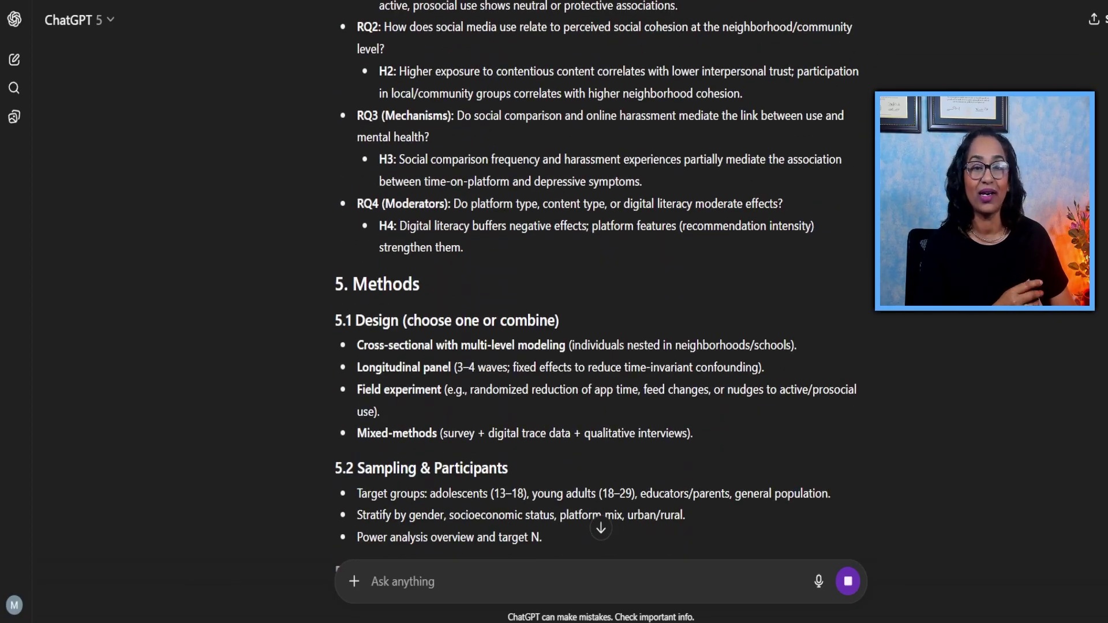
scroll(600, 288, "down", 9)
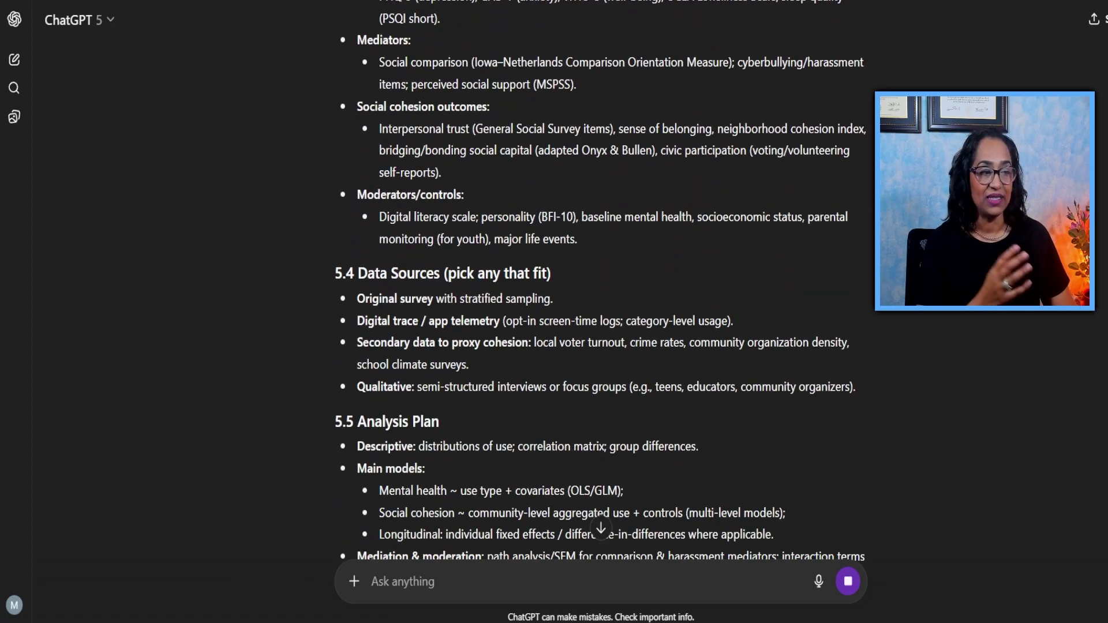
scroll(600, 288, "down", 7)
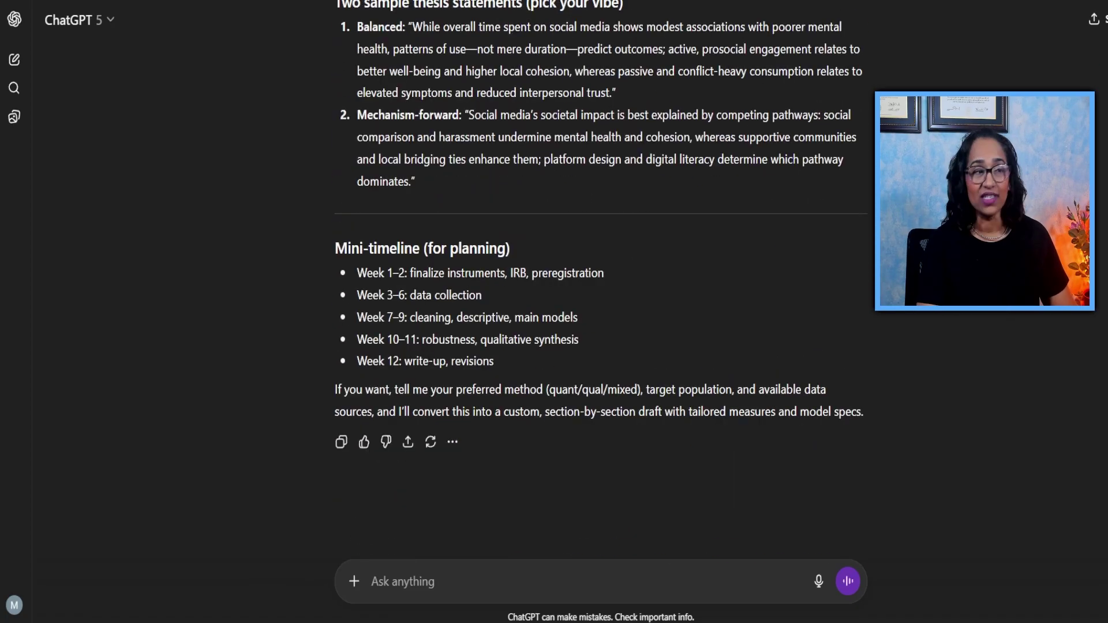
scroll(600, 289, "up", 20)
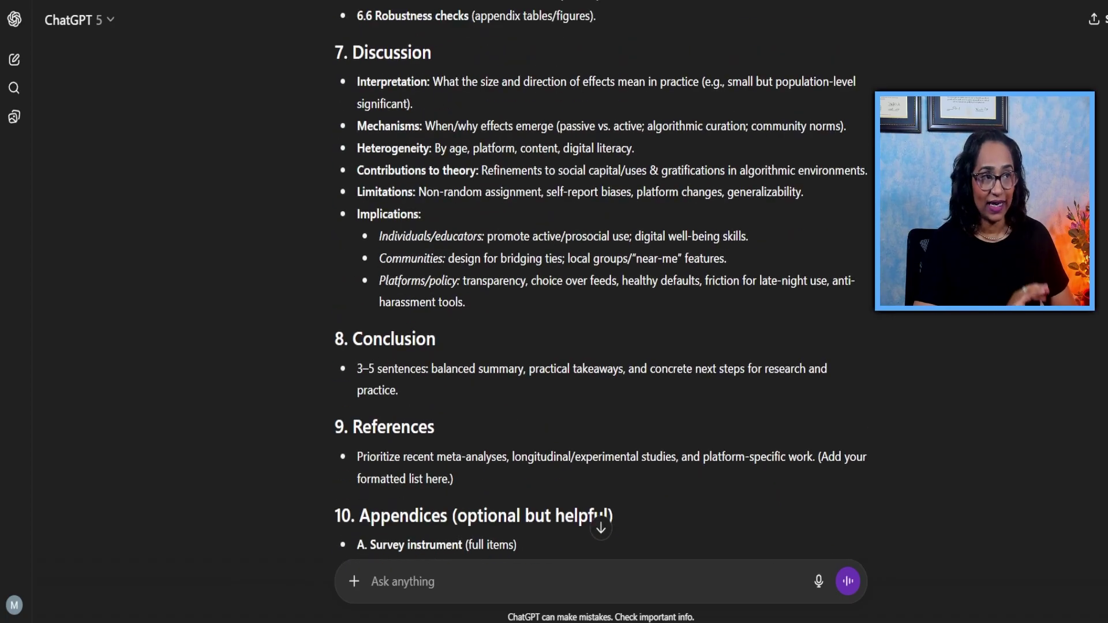
scroll(600, 289, "up", 15)
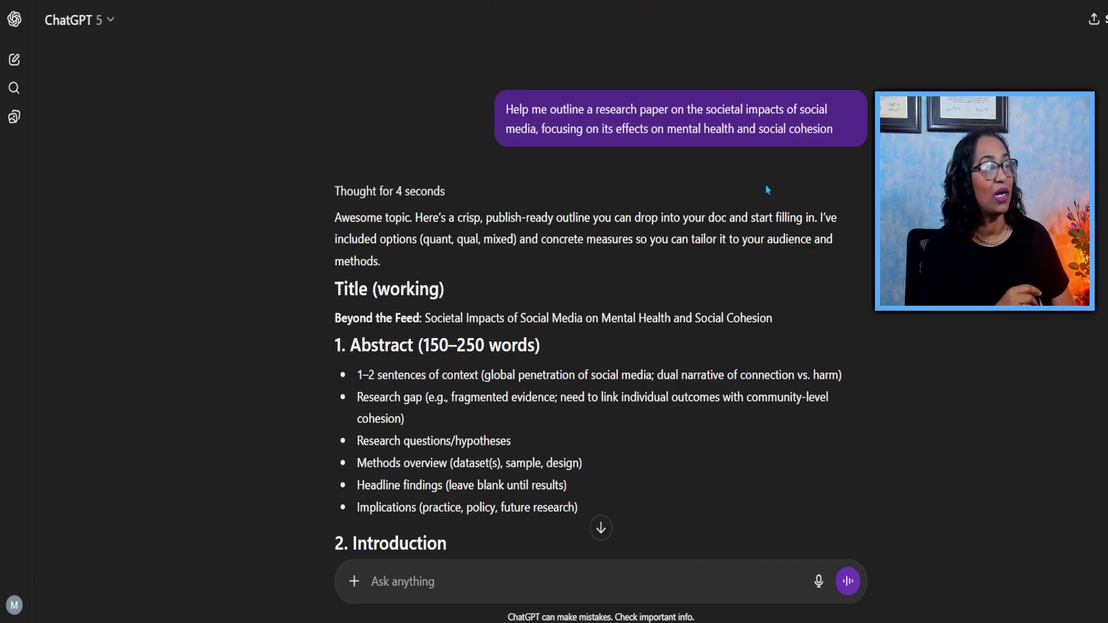
scroll(715, 260, "down", 10)
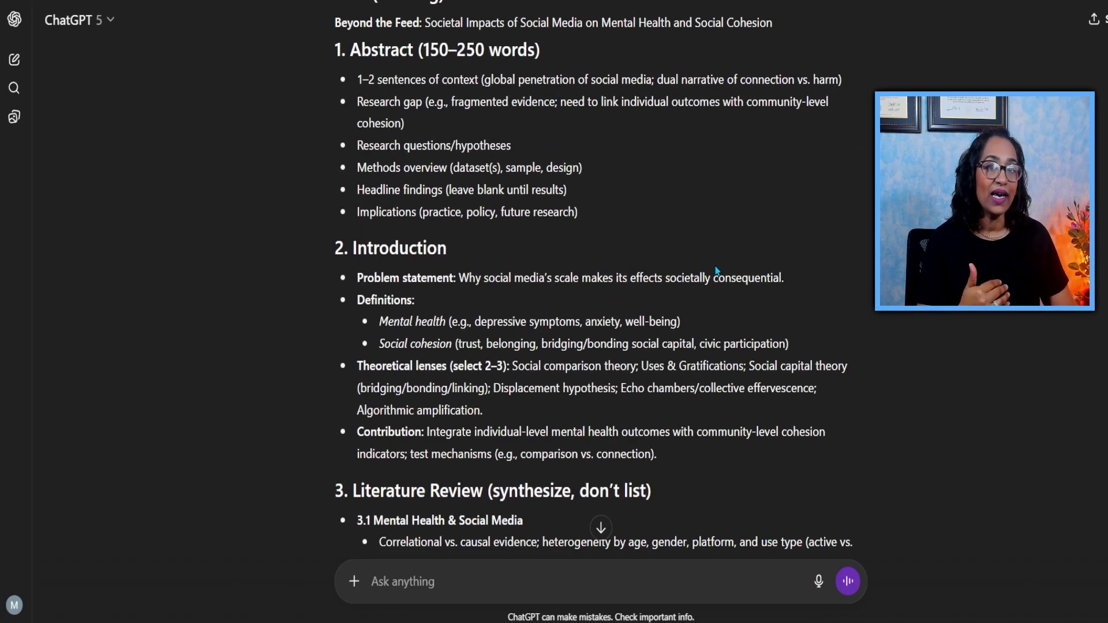
scroll(717, 270, "down", 7)
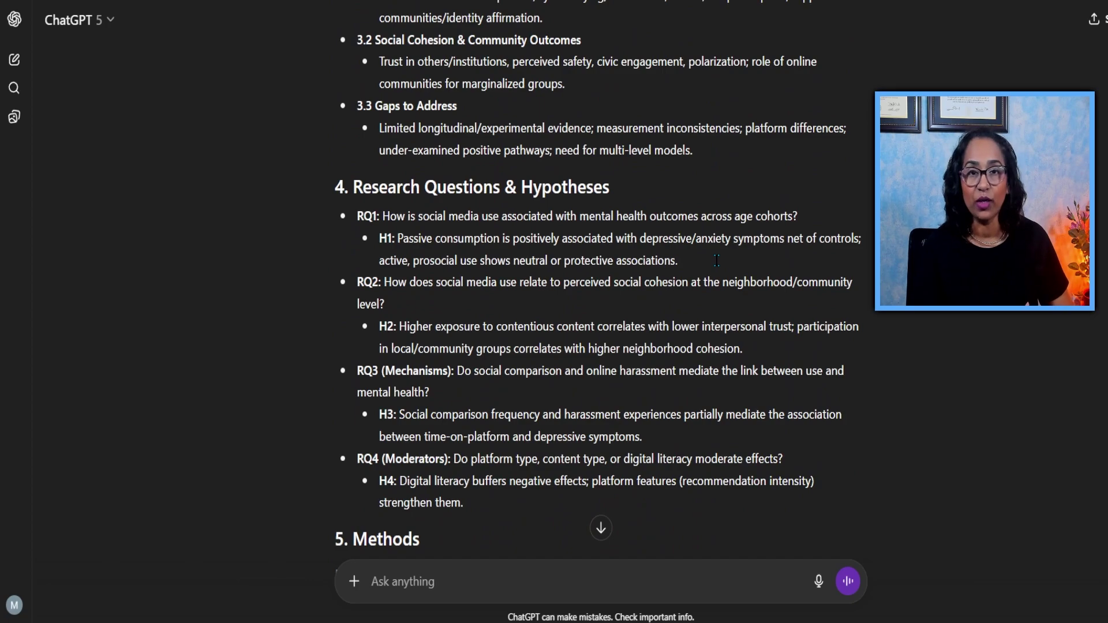
scroll(718, 266, "down", 7)
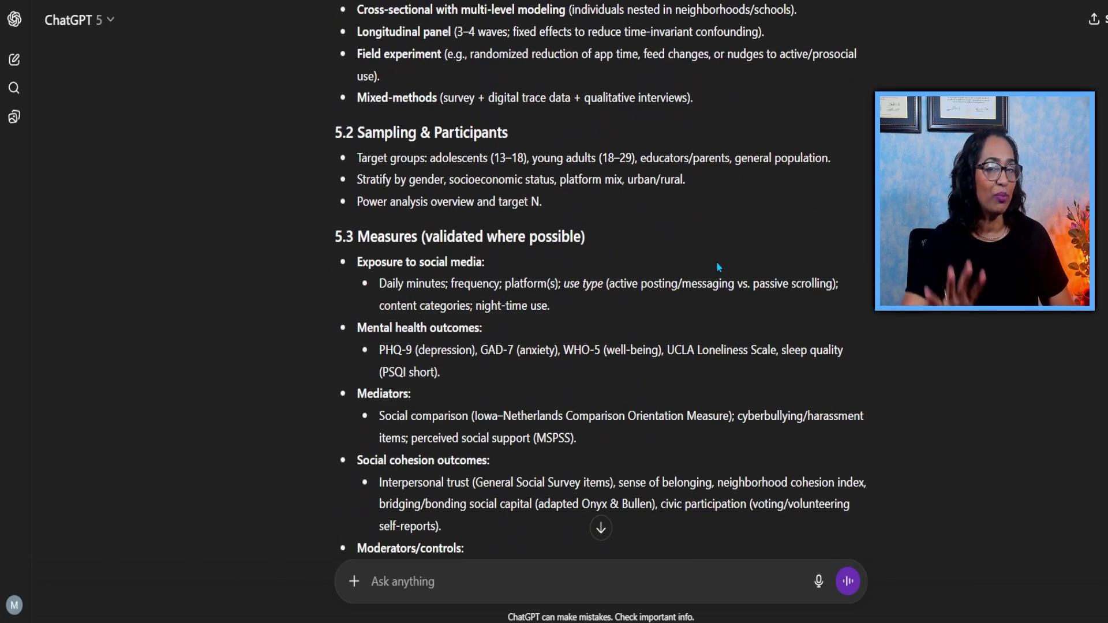
scroll(718, 266, "down", 20)
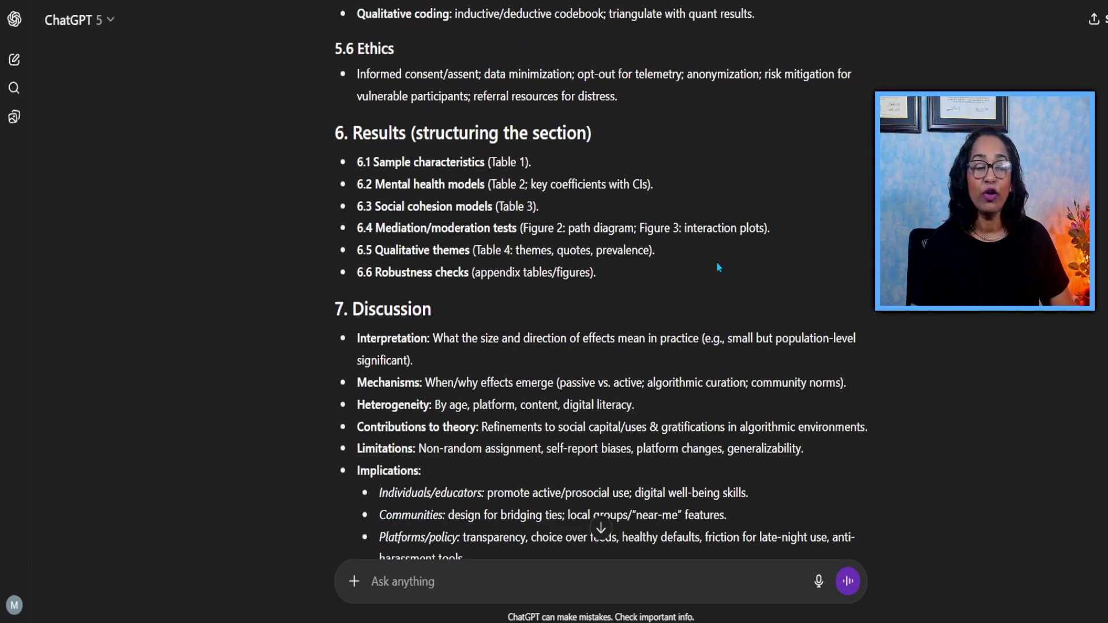
scroll(719, 267, "down", 17)
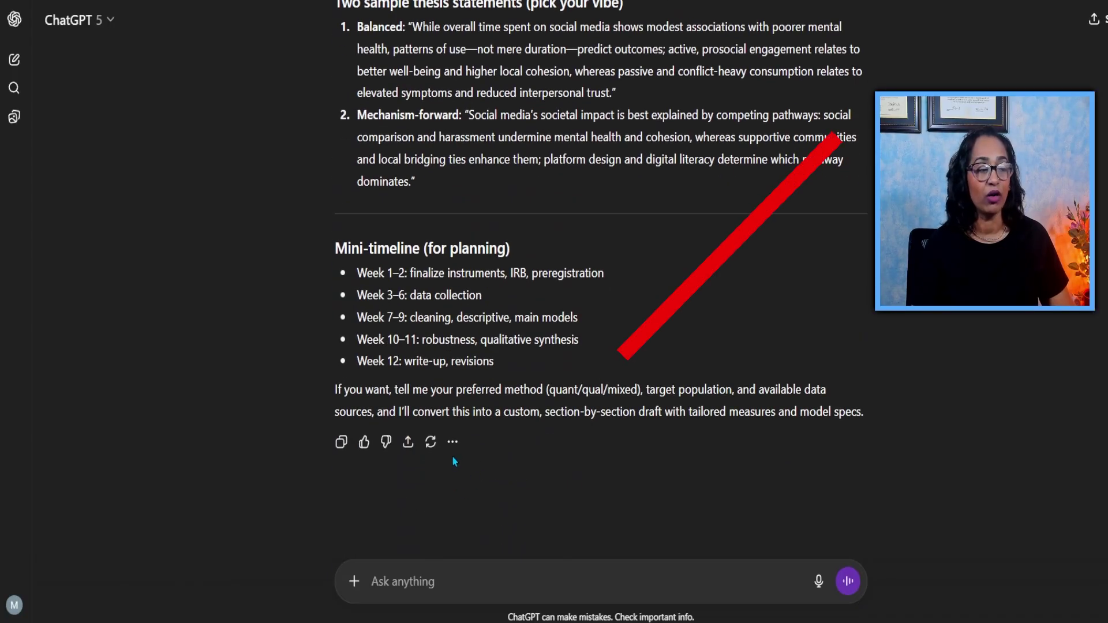
Branch the outline reply into a new chat three times, returning to the original Research paper outline tab each time
left_click(451, 444)
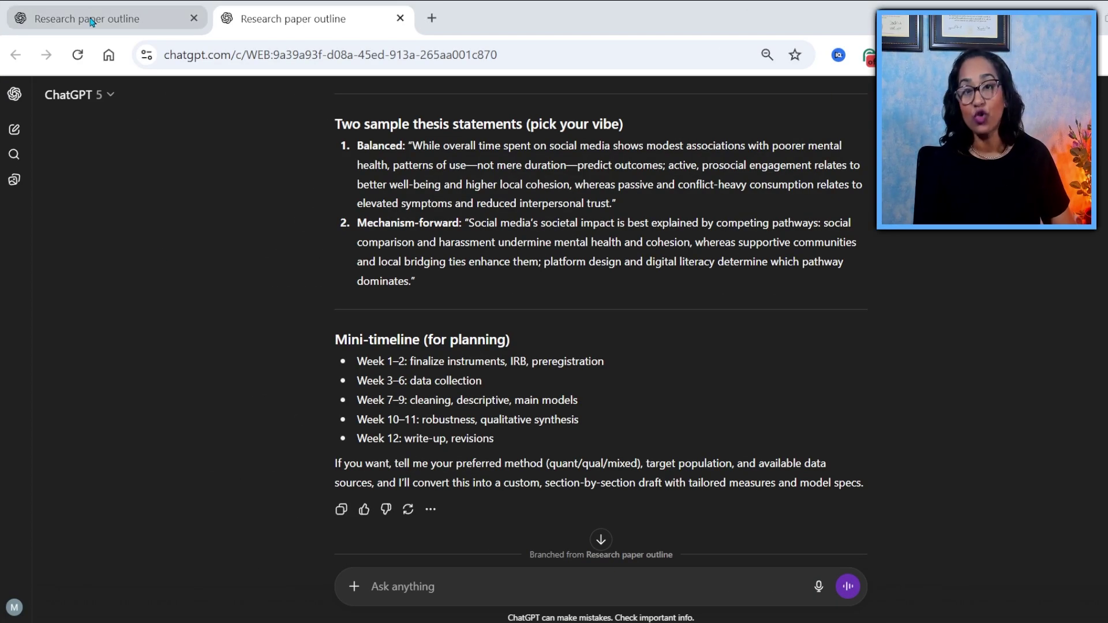
left_click(90, 21)
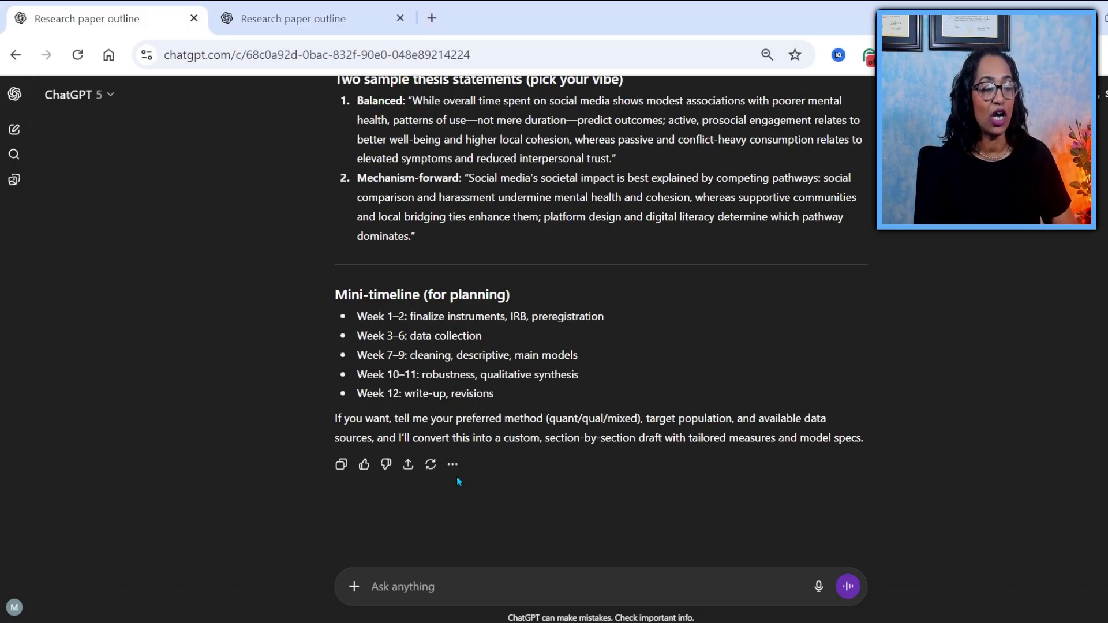
right_click(425, 472)
left_click(416, 501)
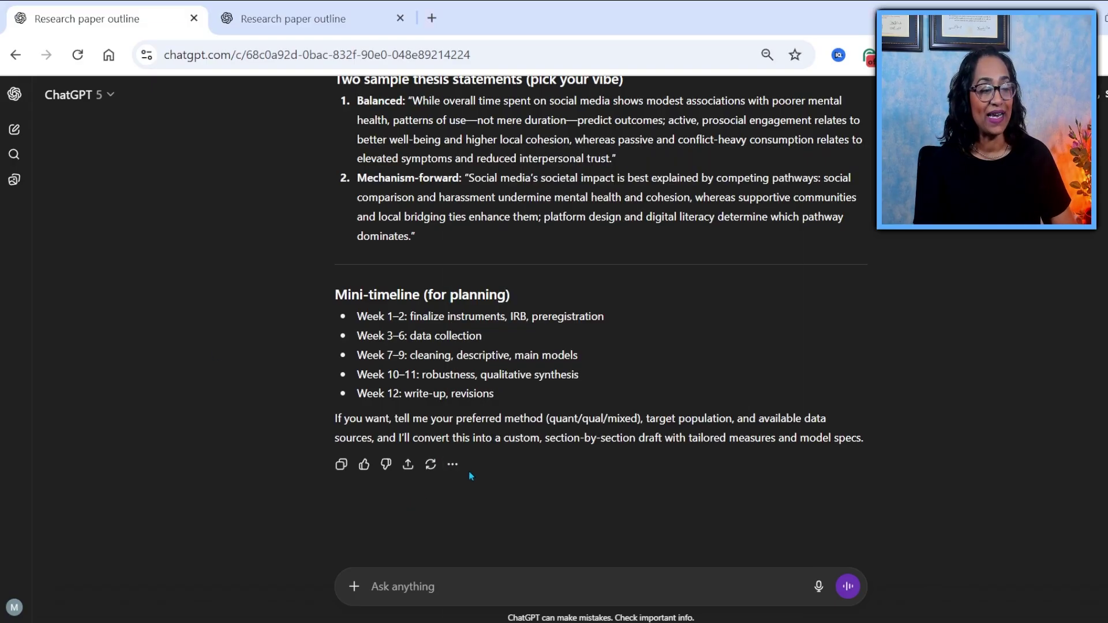
left_click(453, 466)
left_click(482, 417)
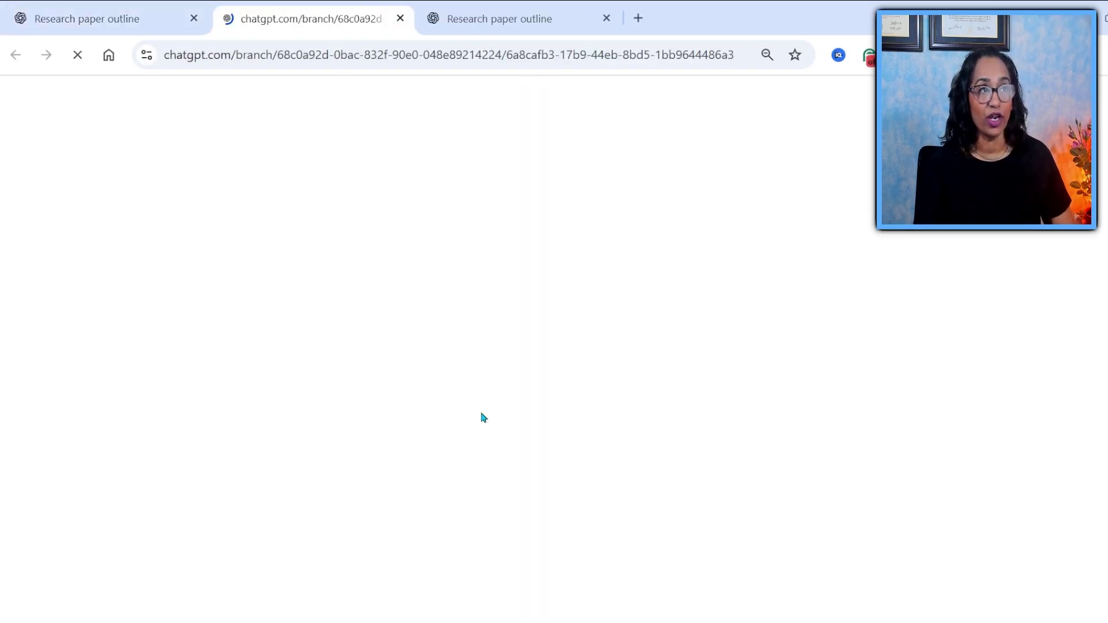
left_click(136, 21)
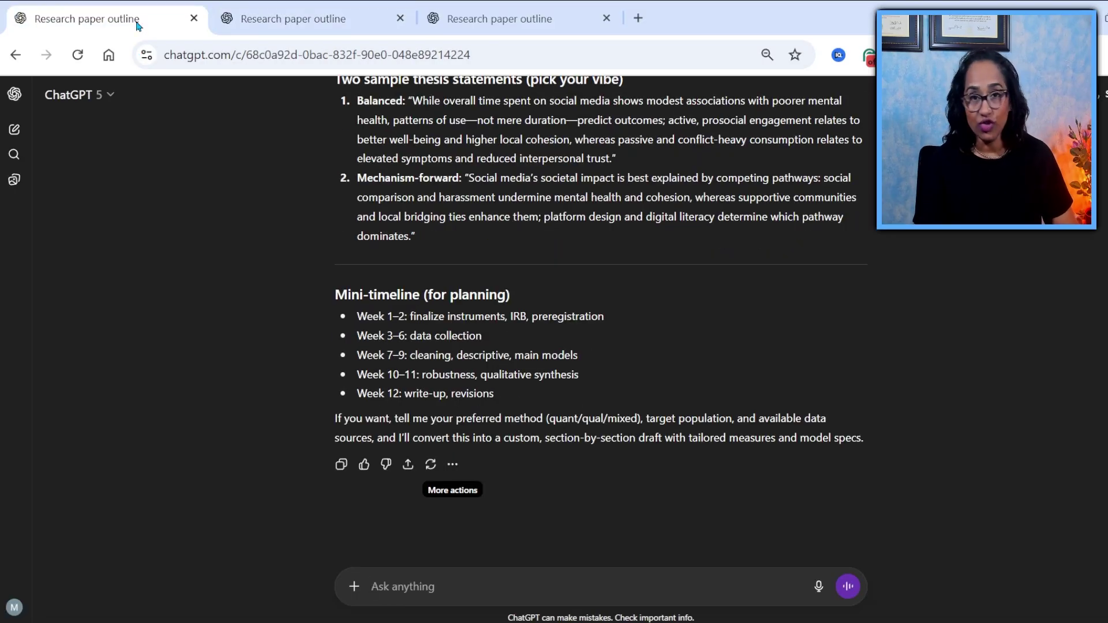
left_click(452, 465)
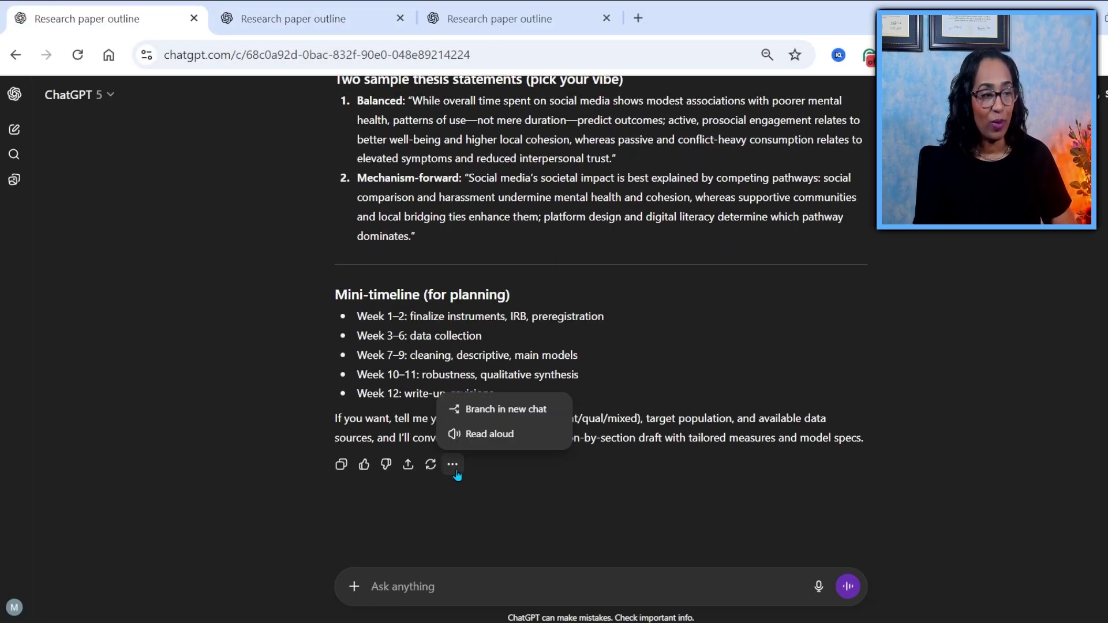
left_click(472, 410)
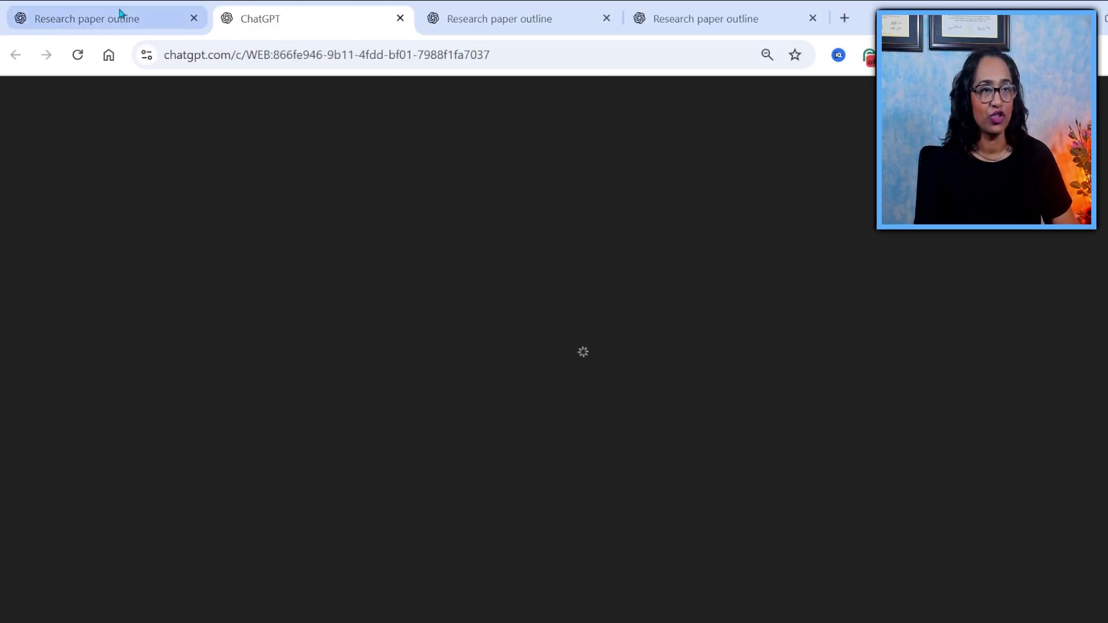
left_click(123, 26)
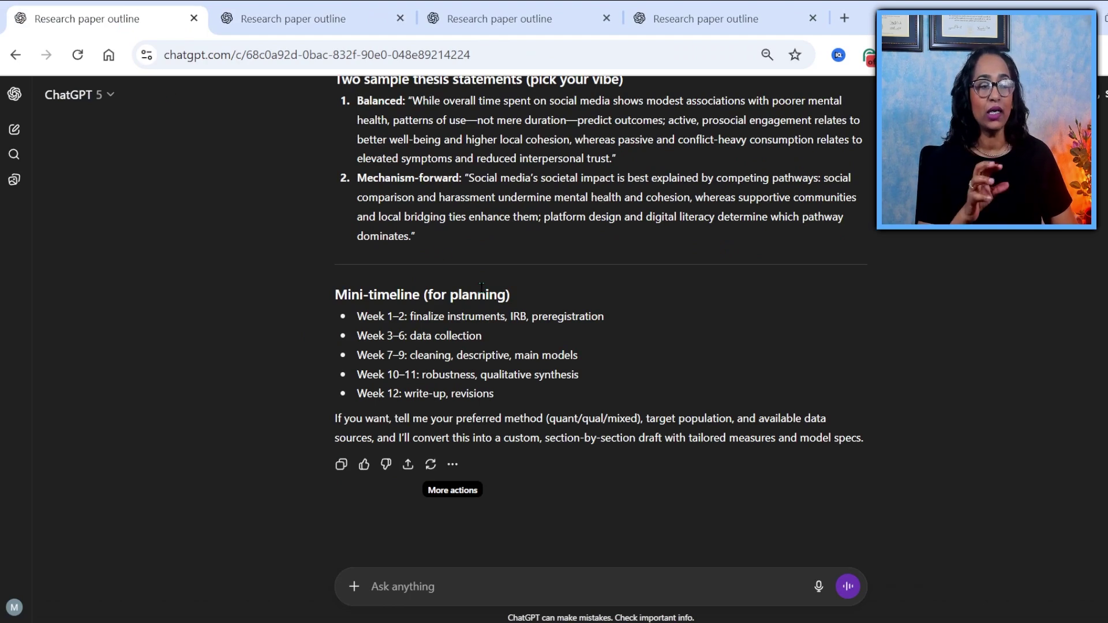
scroll(482, 287, "up", 3)
Paste the positive-impacts prompt into the fourth branch tab
left_click(299, 19)
left_click(487, 19)
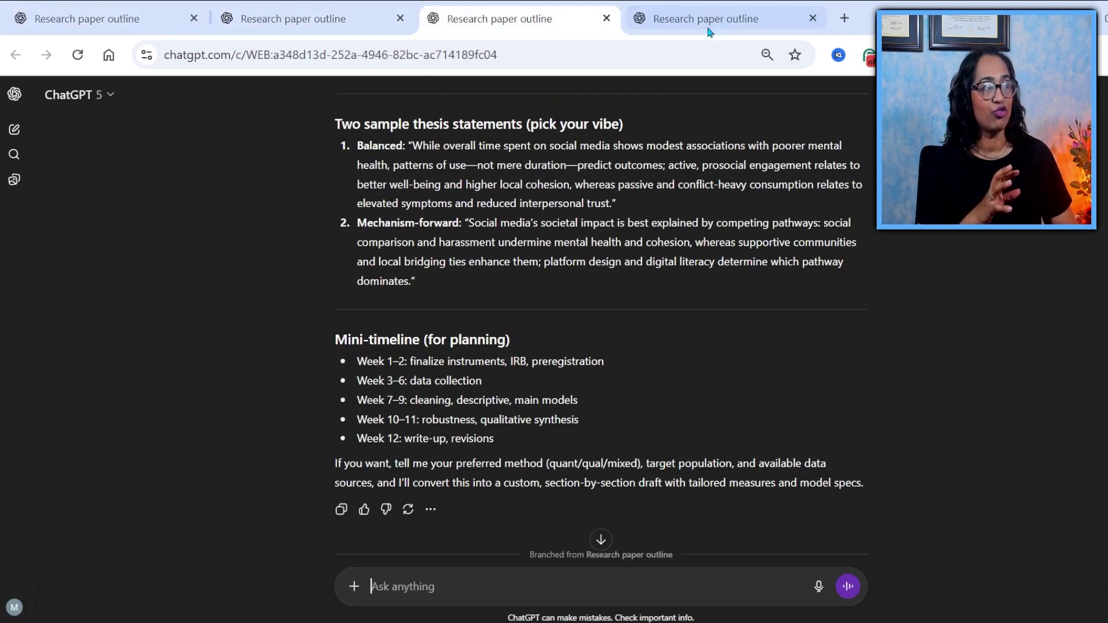
left_click(711, 23)
type("Let's develop a section discussing the potential positive impacts of social media on community building and activism, and how these could serve as counterpoints in the paper.")
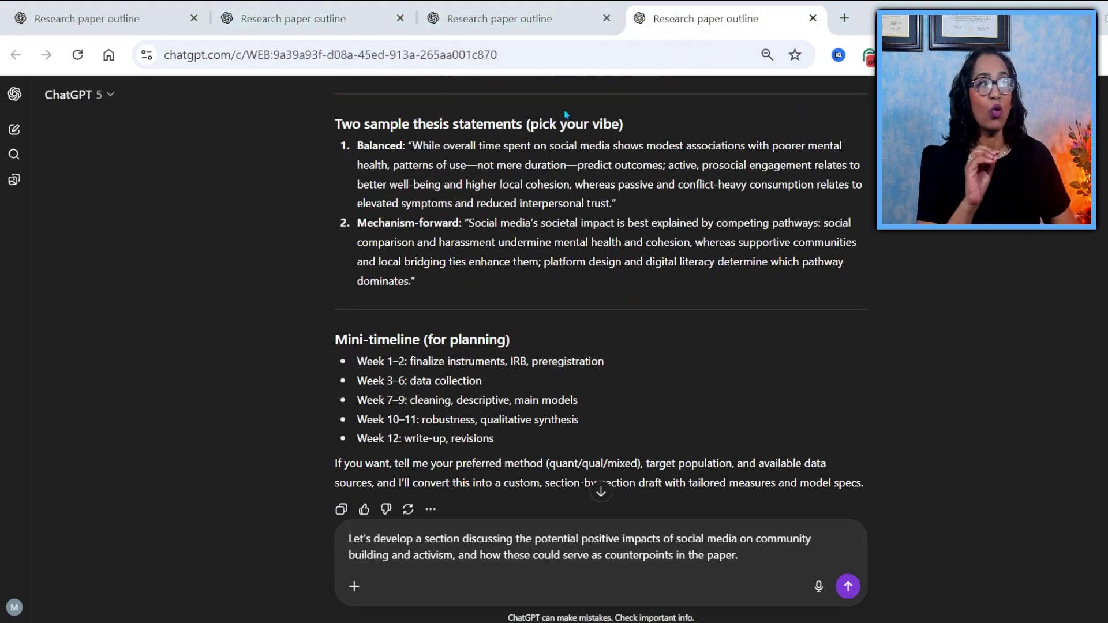
Draft the negative-impacts and policy-recommendations prompts in the second and third branch tabs
left_click(18, 20)
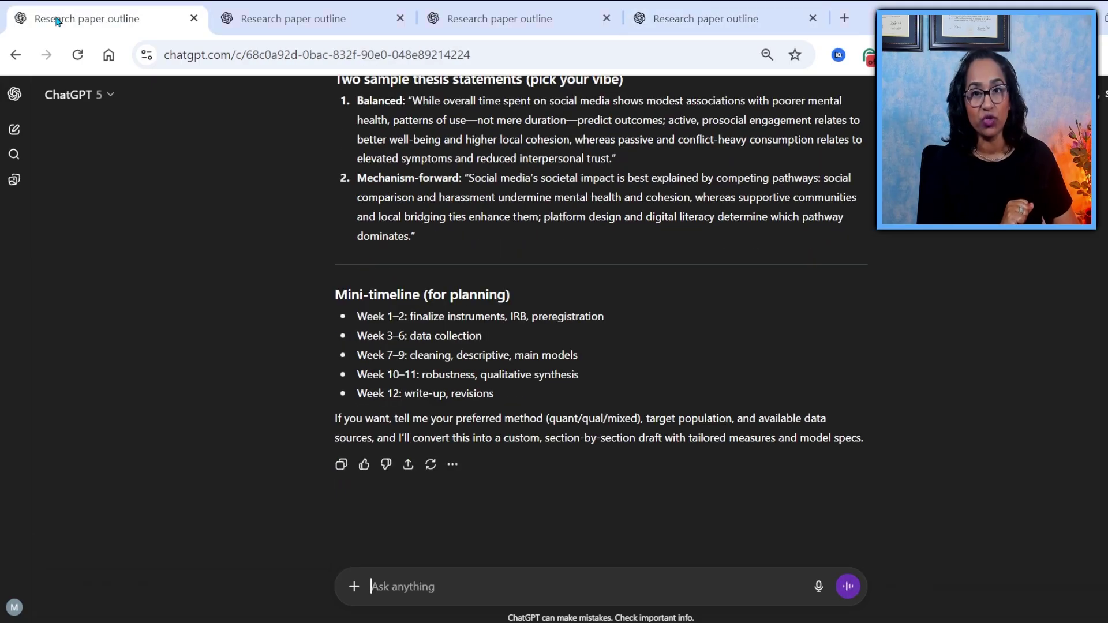
left_click(307, 19)
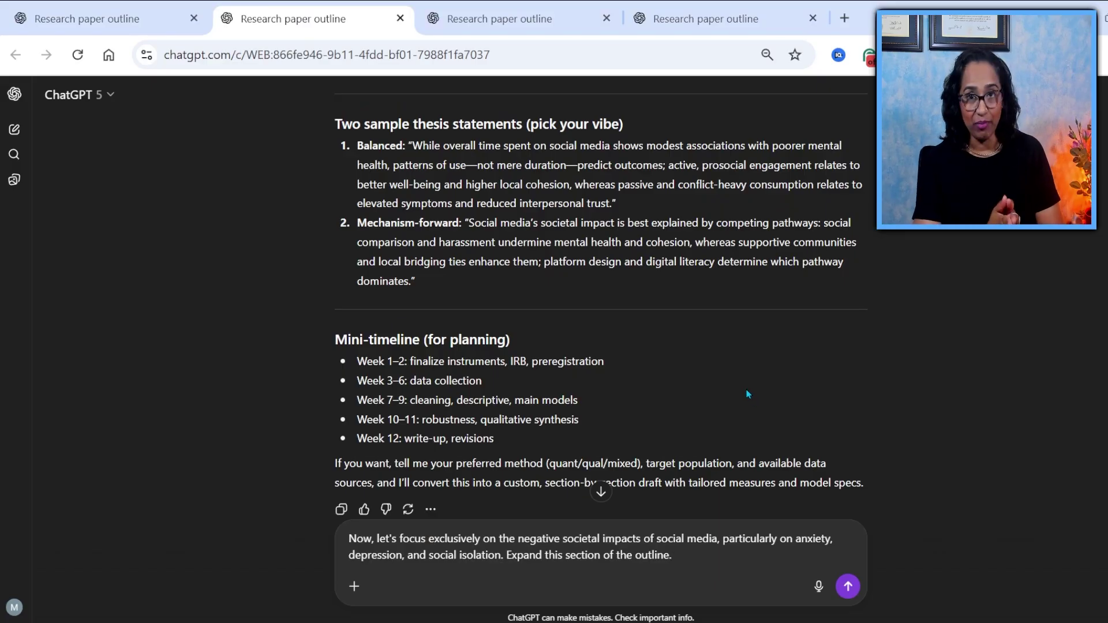
left_click(537, 19)
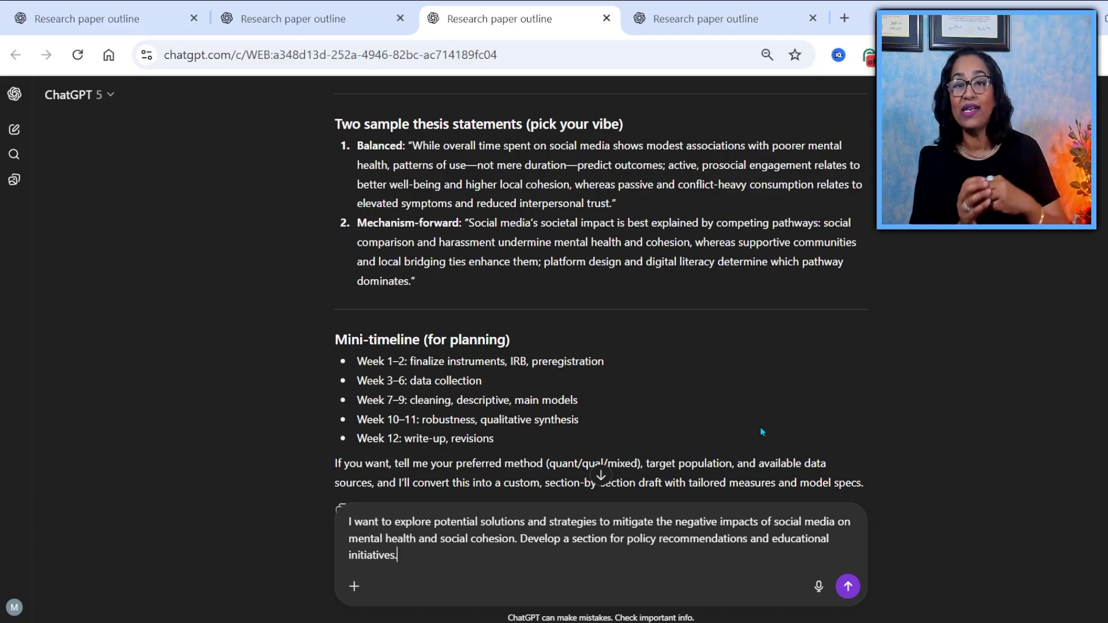
key("ctrl+Tab")
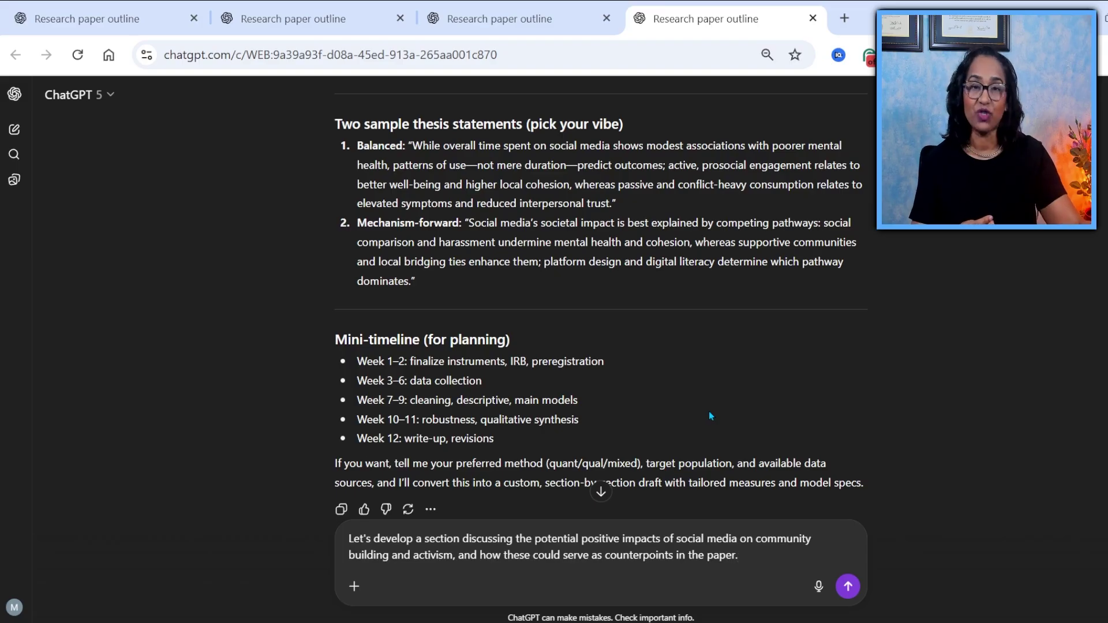
Send the negative-impacts, policy and positive-impacts prompts in their branches, then check the negative and policy replies
left_click(341, 19)
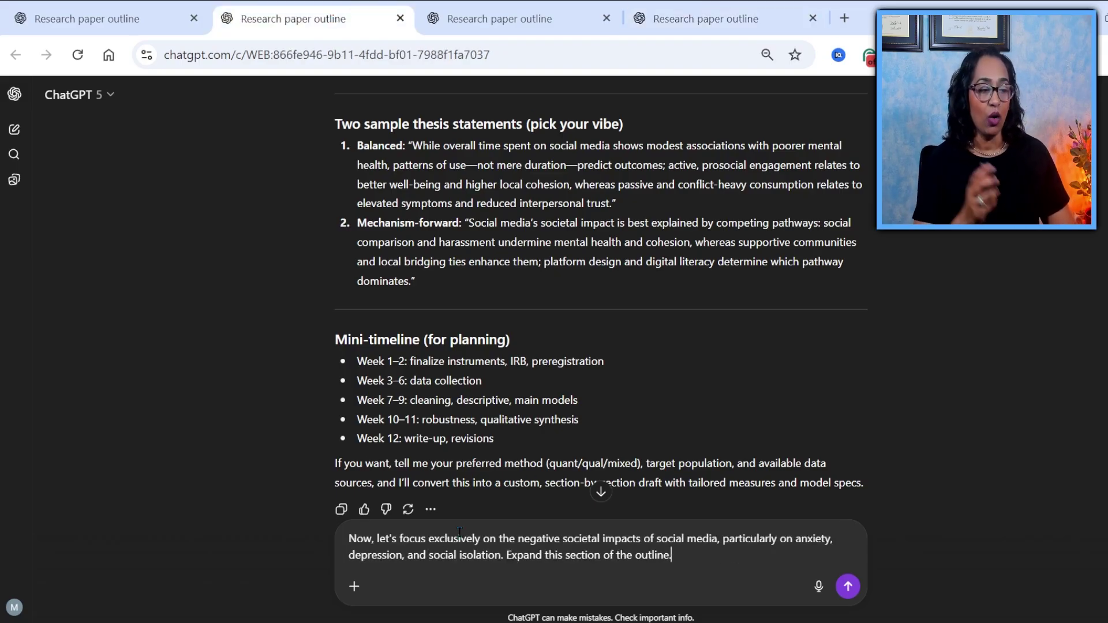
left_click(848, 587)
left_click(469, 21)
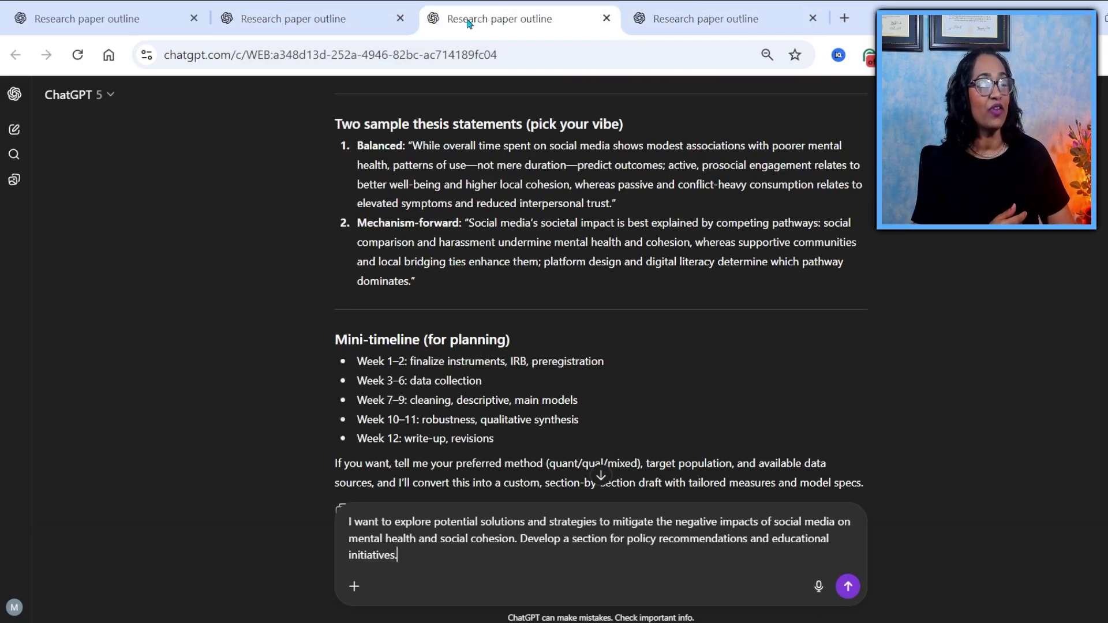
left_click(847, 587)
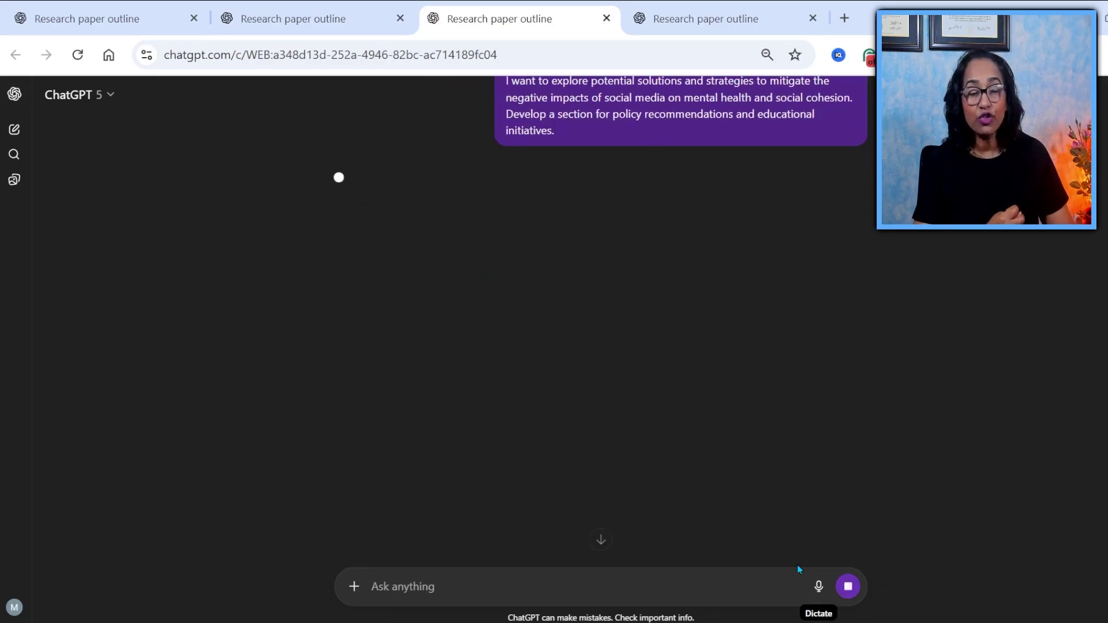
left_click(685, 22)
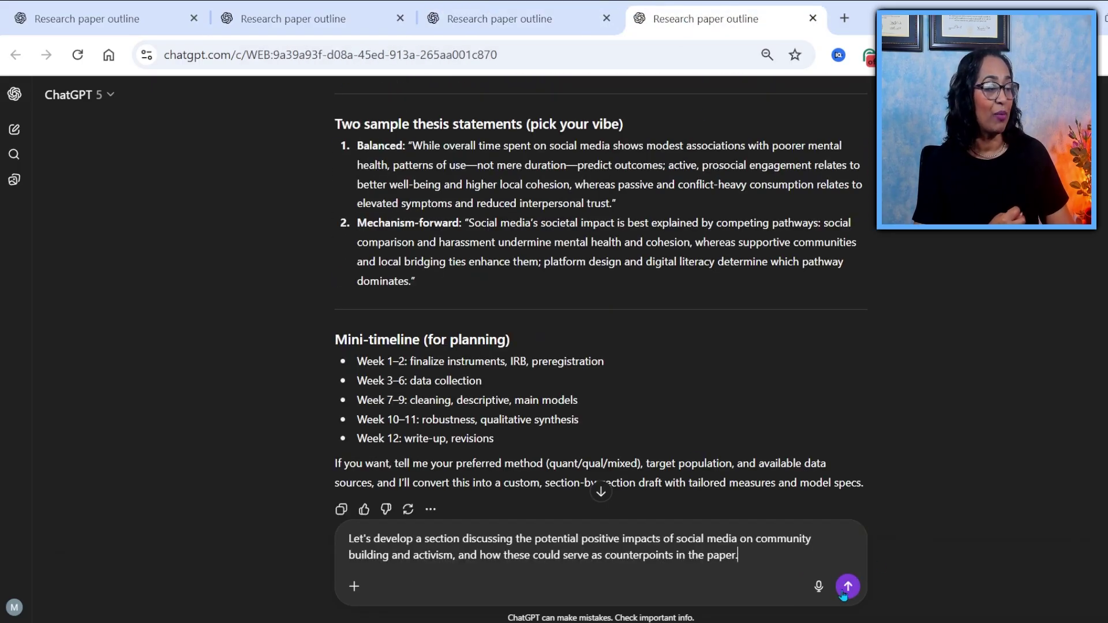
left_click(848, 587)
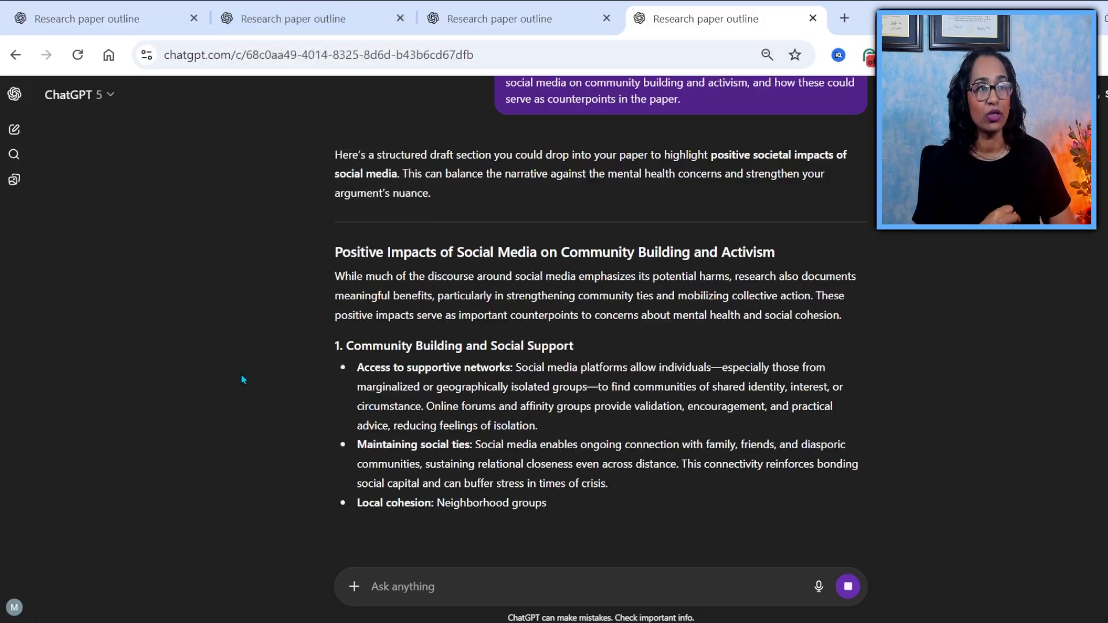
left_click(336, 20)
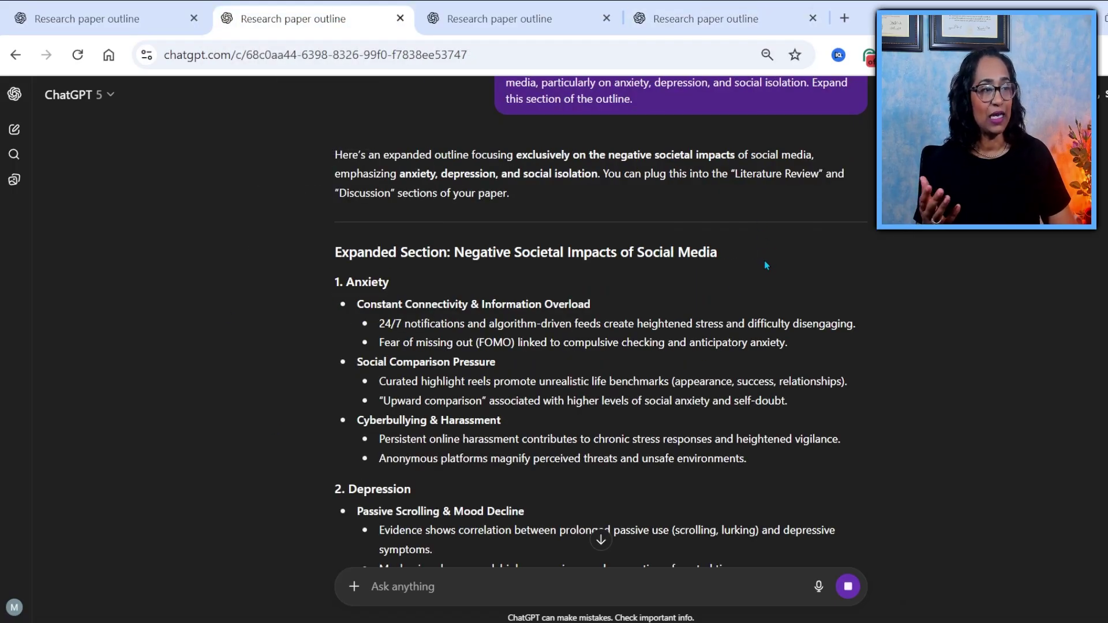
left_click(488, 20)
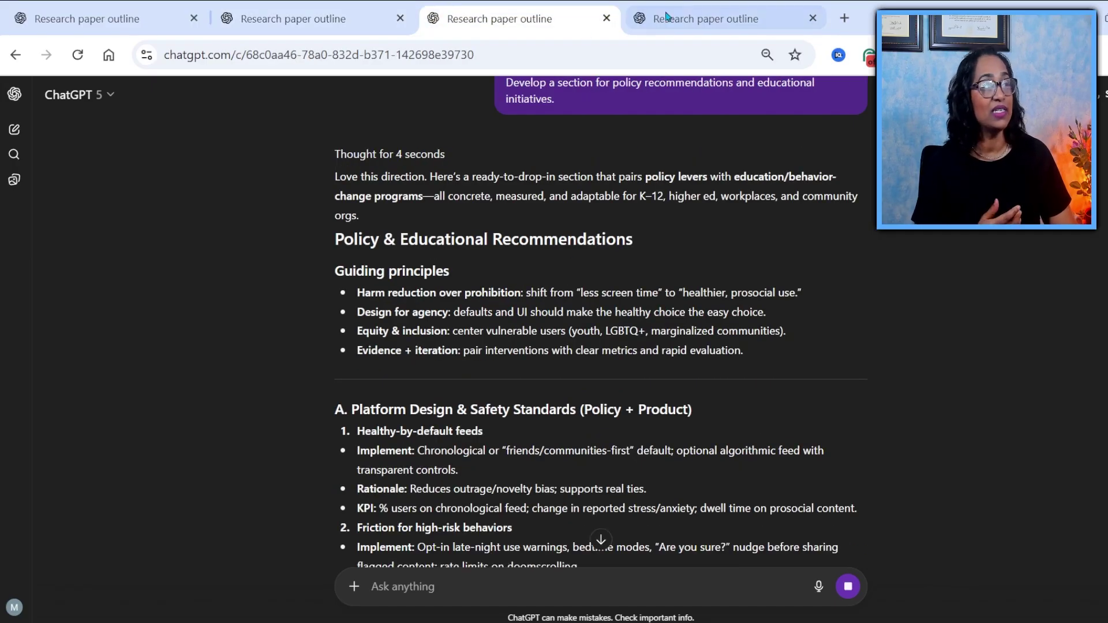
Compare the positive-impacts, negative-impacts and policy replies across tabs, finishing on the negative-impacts branch
left_click(679, 33)
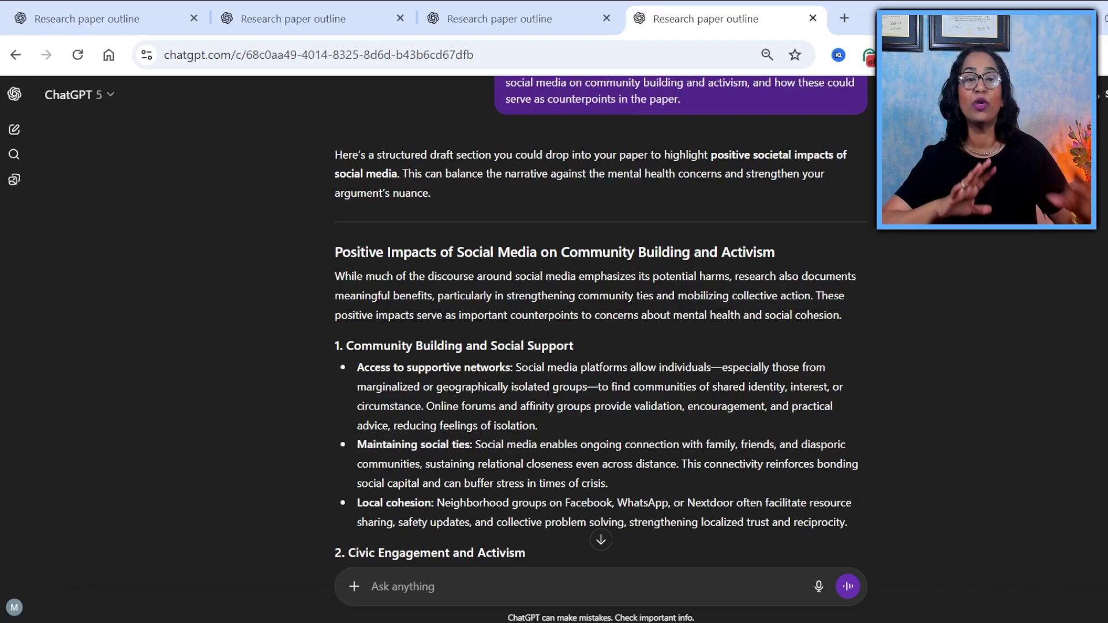
left_click(262, 16)
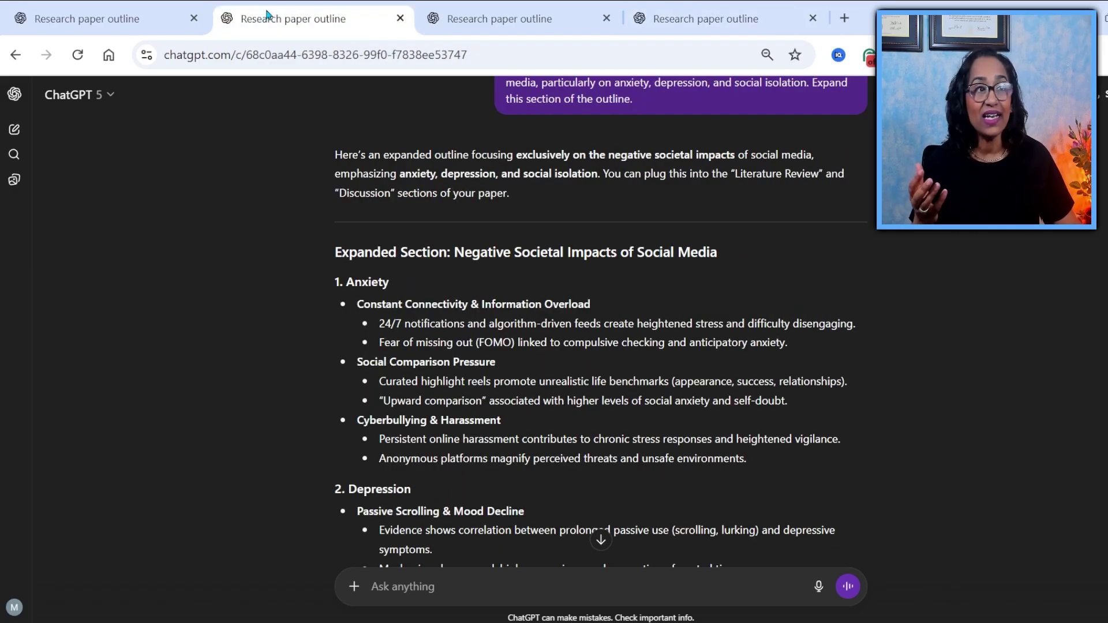
left_click(519, 24)
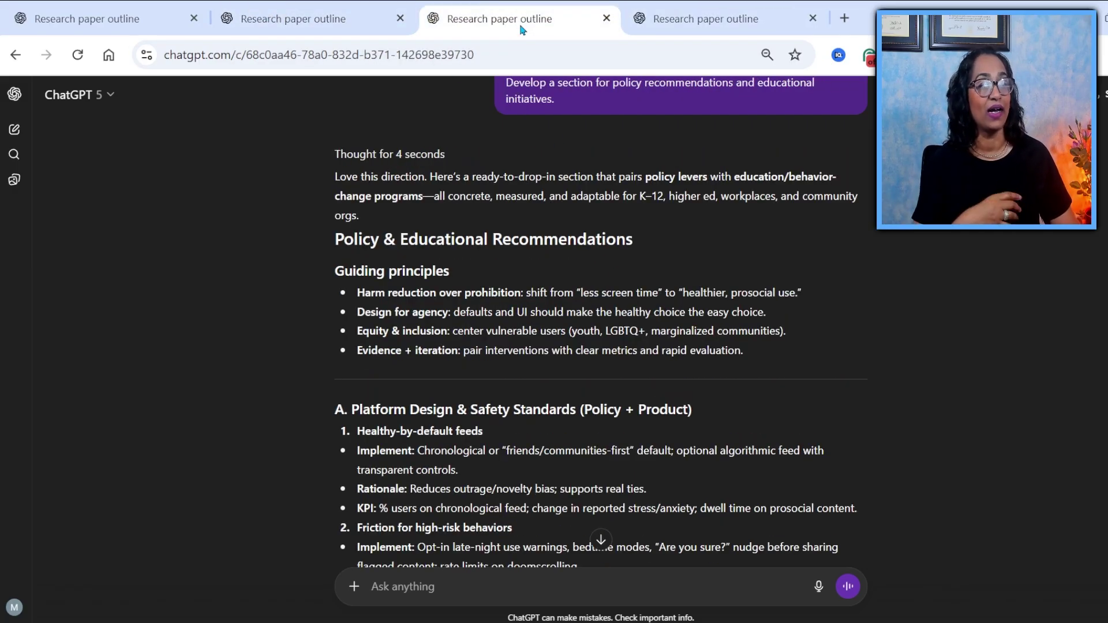
left_click(638, 23)
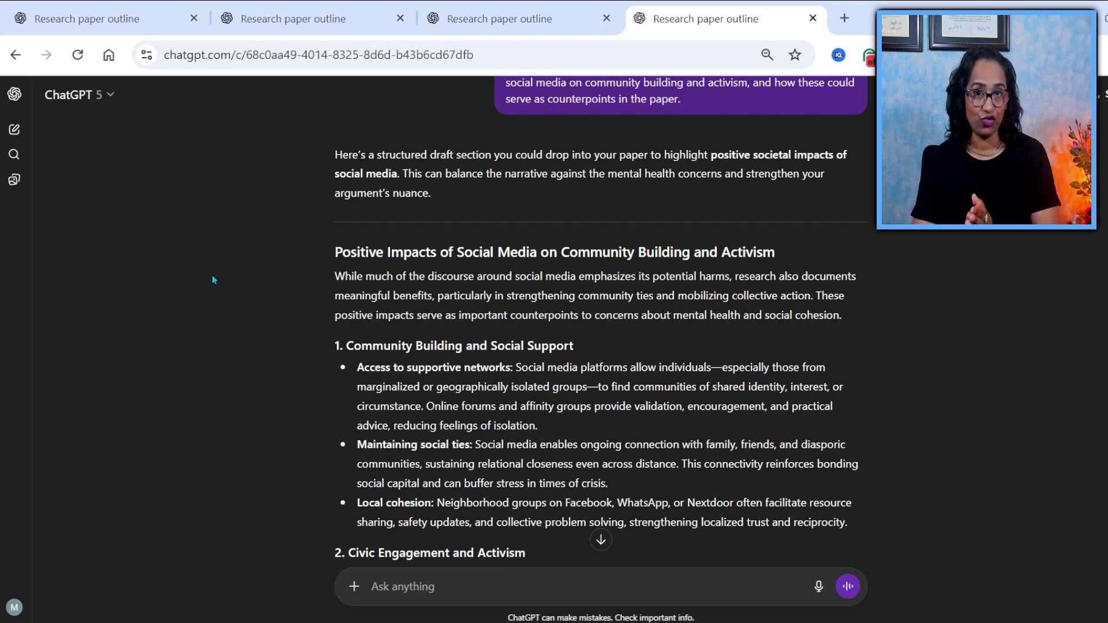
key("ctrl+2")
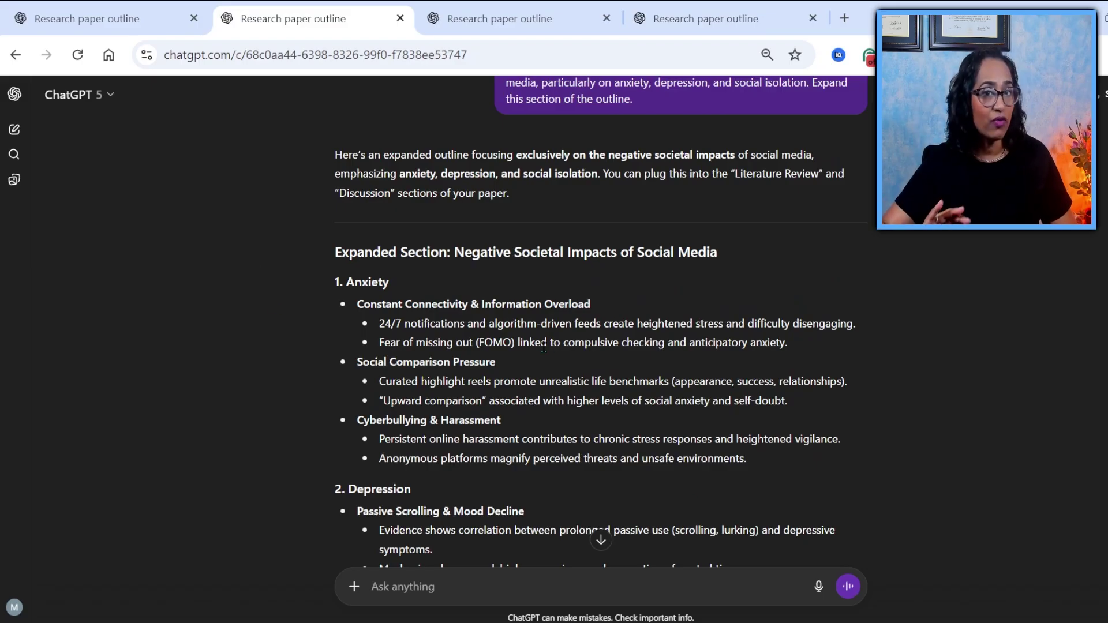
Read the expanded anxiety and depression points, then the policy recommendations, then the positive-impacts branch
scroll(544, 367, "down", 3)
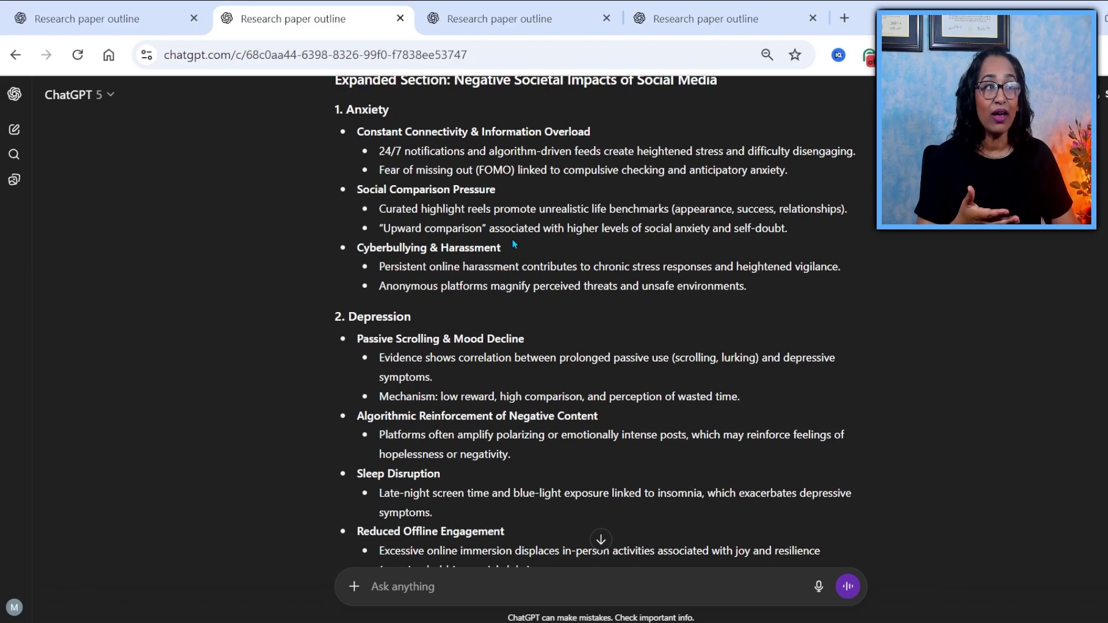
left_click(499, 21)
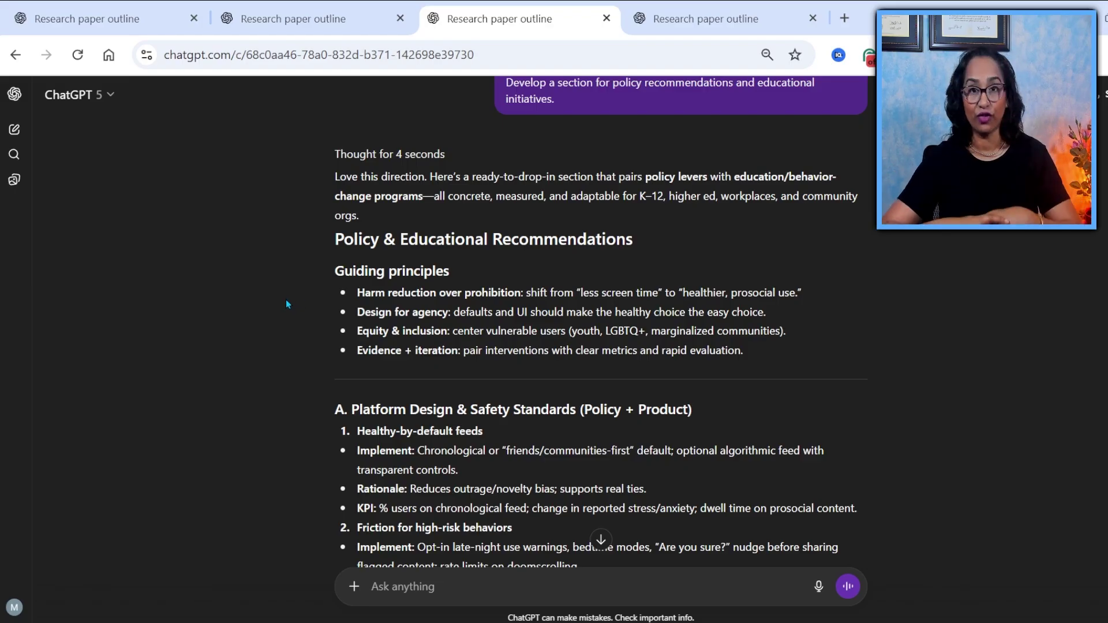
key("ctrl+Tab")
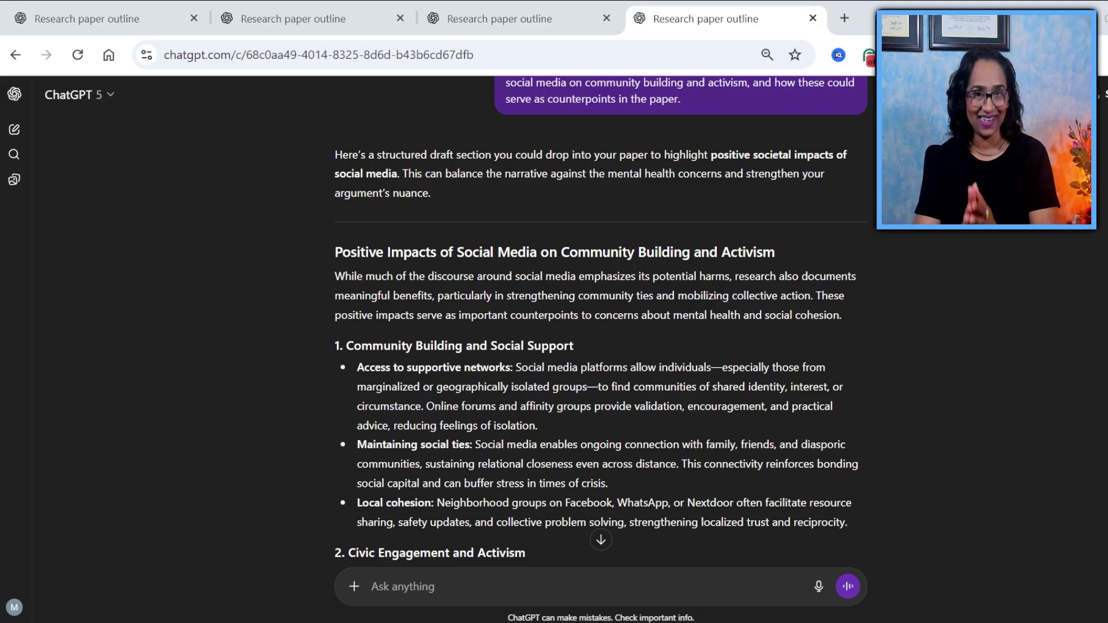
Cycle through the four outline tabs, then show the sidebar listing three 'Branch · Research paper outline' chats
left_click(86, 18)
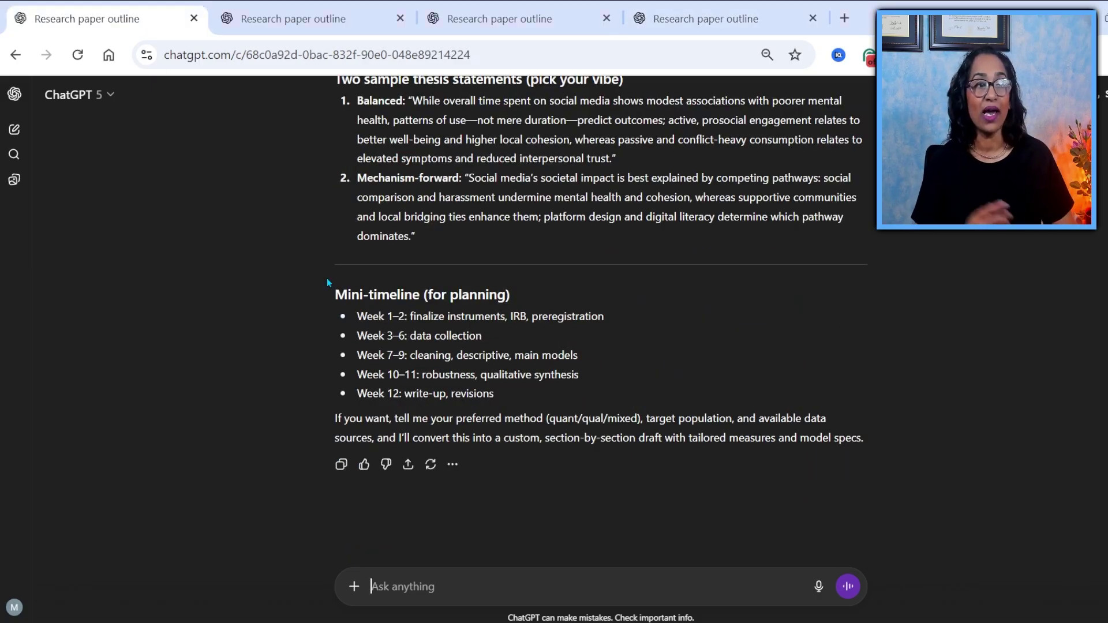
left_click(317, 26)
left_click(565, 23)
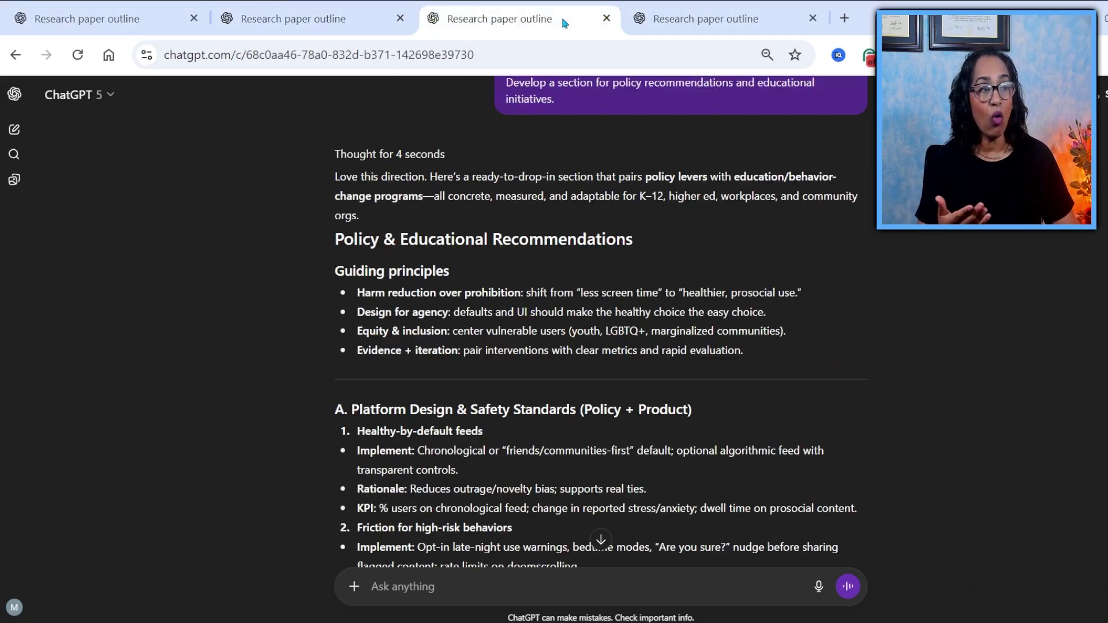
left_click(671, 26)
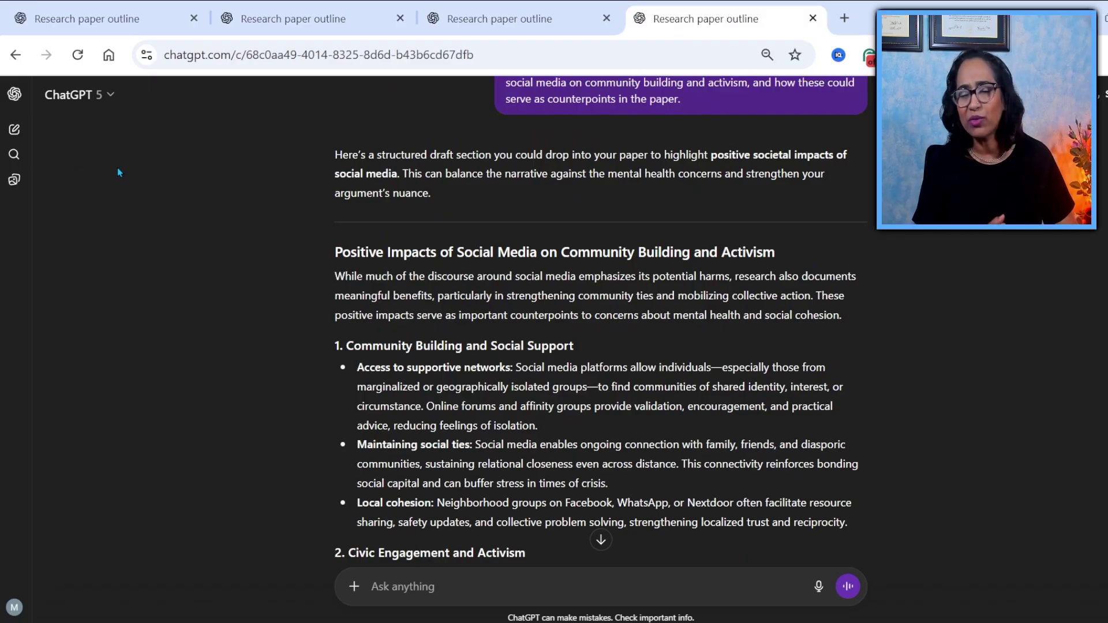
left_click(14, 100)
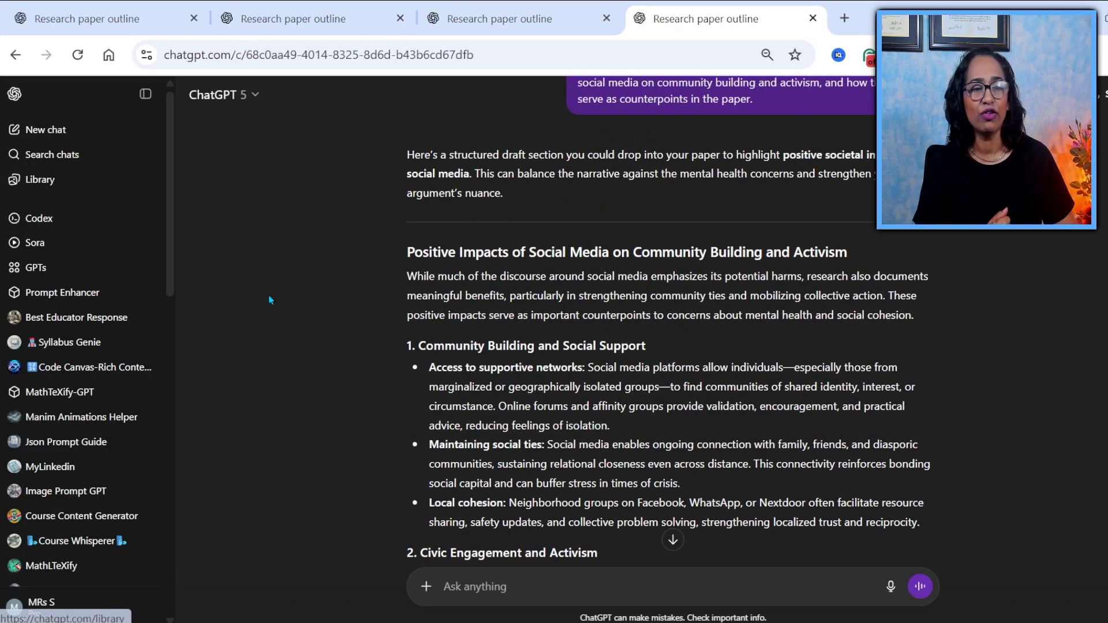
scroll(139, 253, "down", 7)
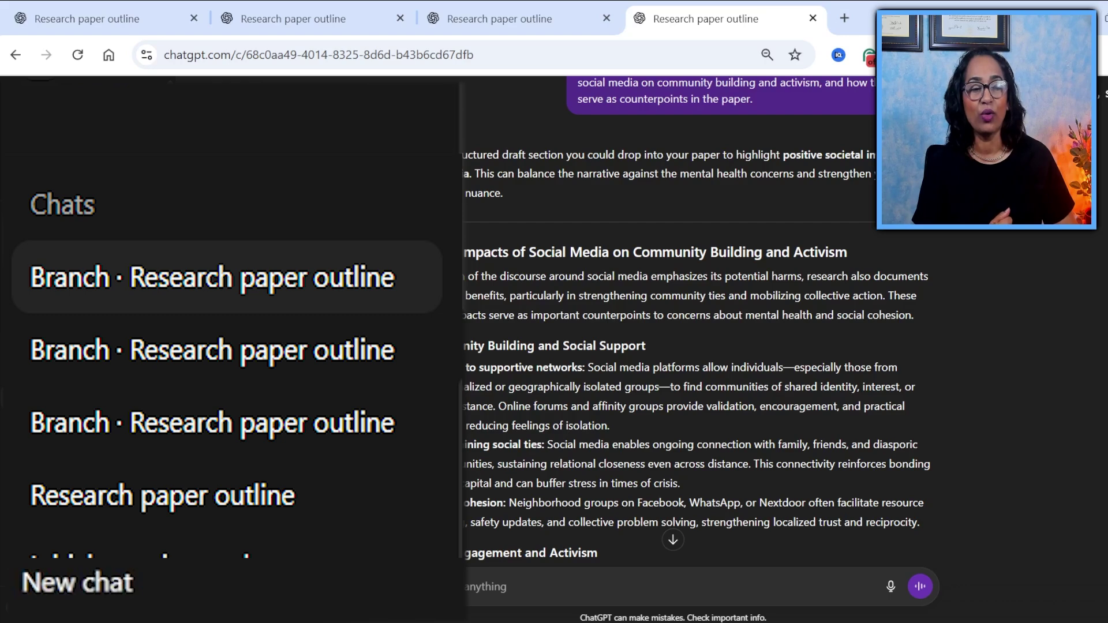